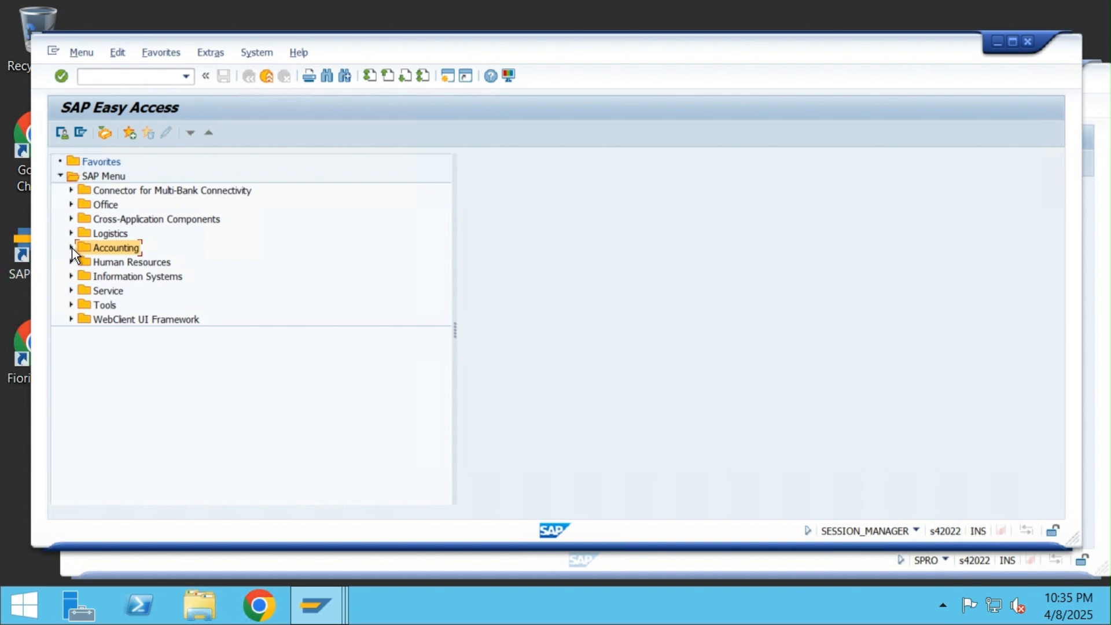
# Open transaction KO88 for individual settlement processing among the period-end closing single functions of Internal Orders in Controlling.
pyautogui.click(71, 248)
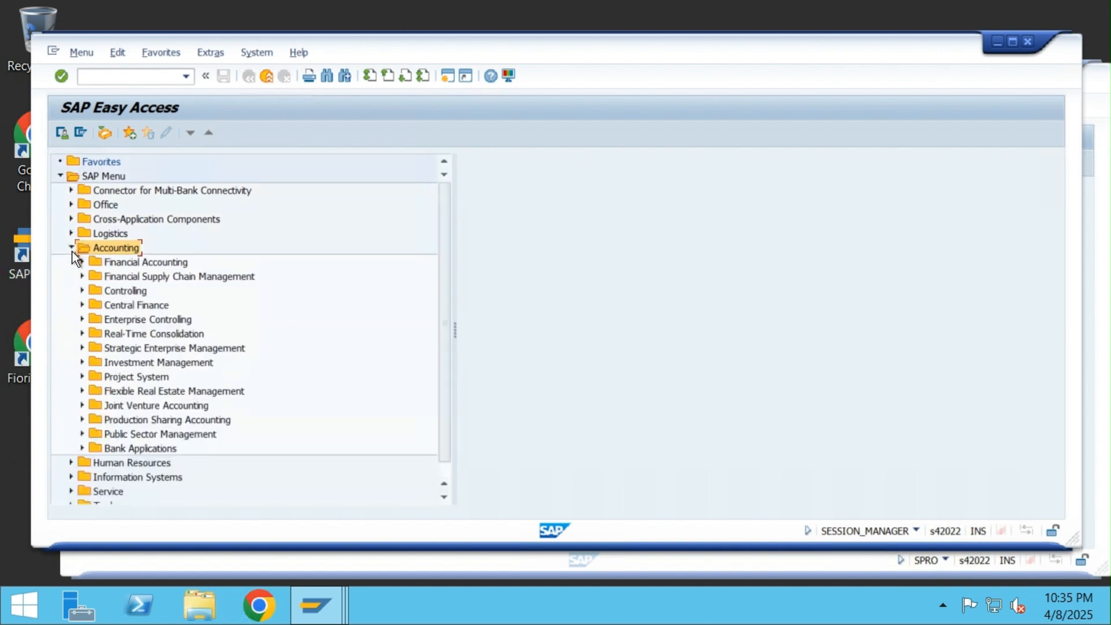
pyautogui.click(83, 291)
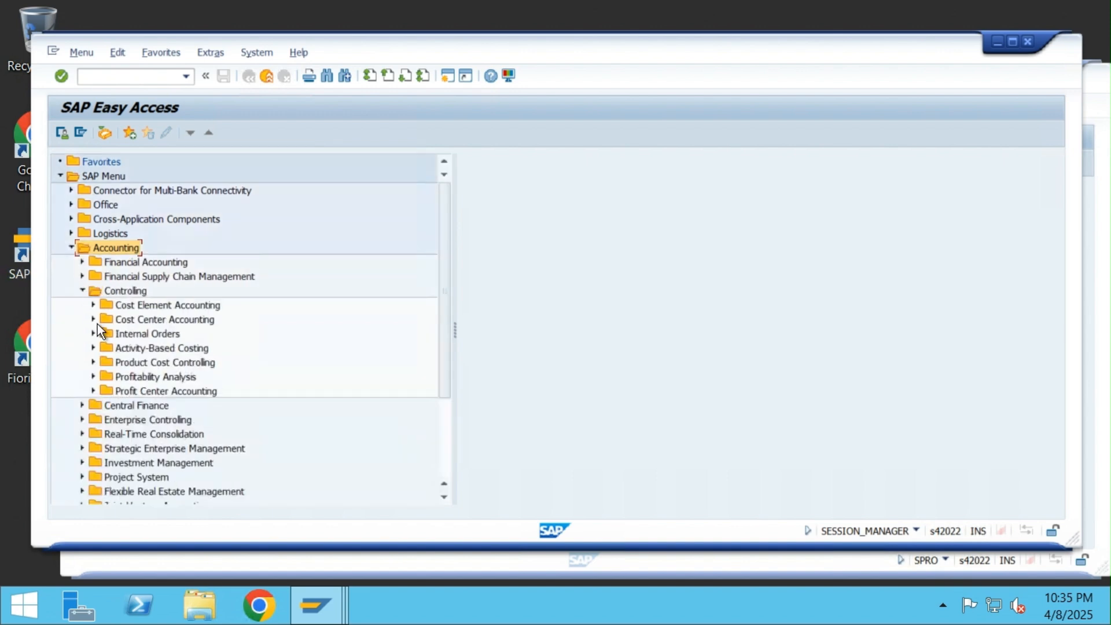
pyautogui.click(93, 334)
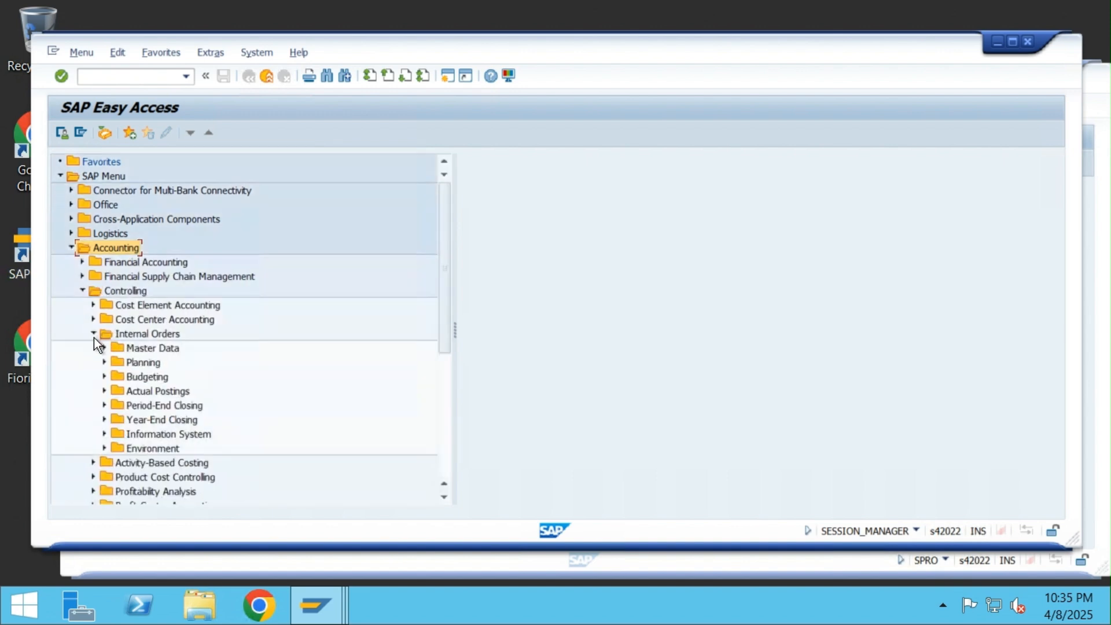
pyautogui.click(105, 405)
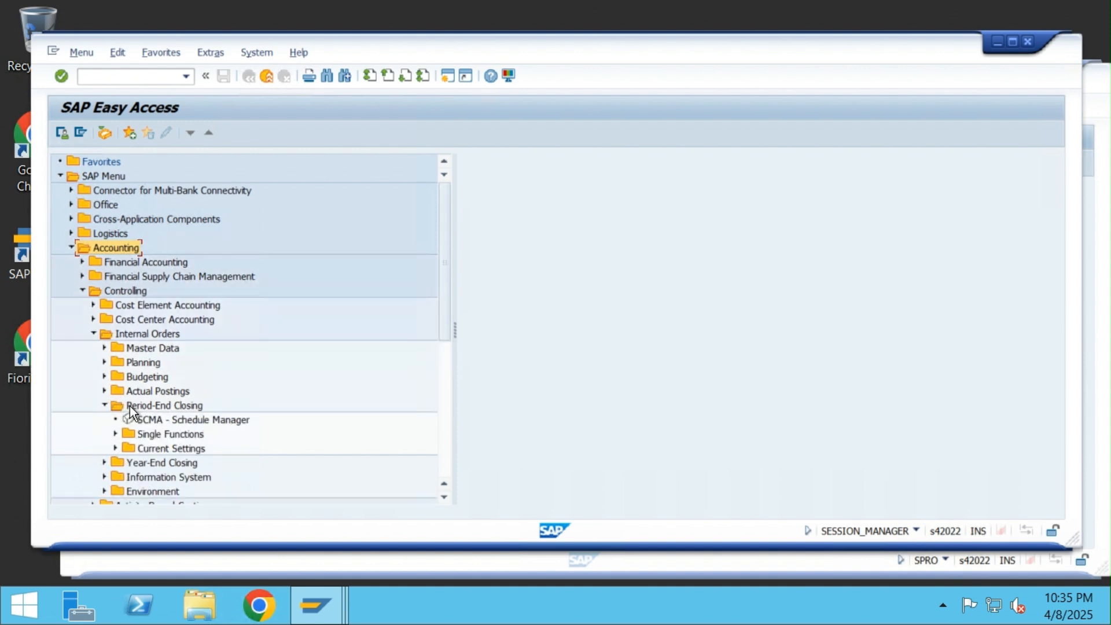
pyautogui.click(116, 434)
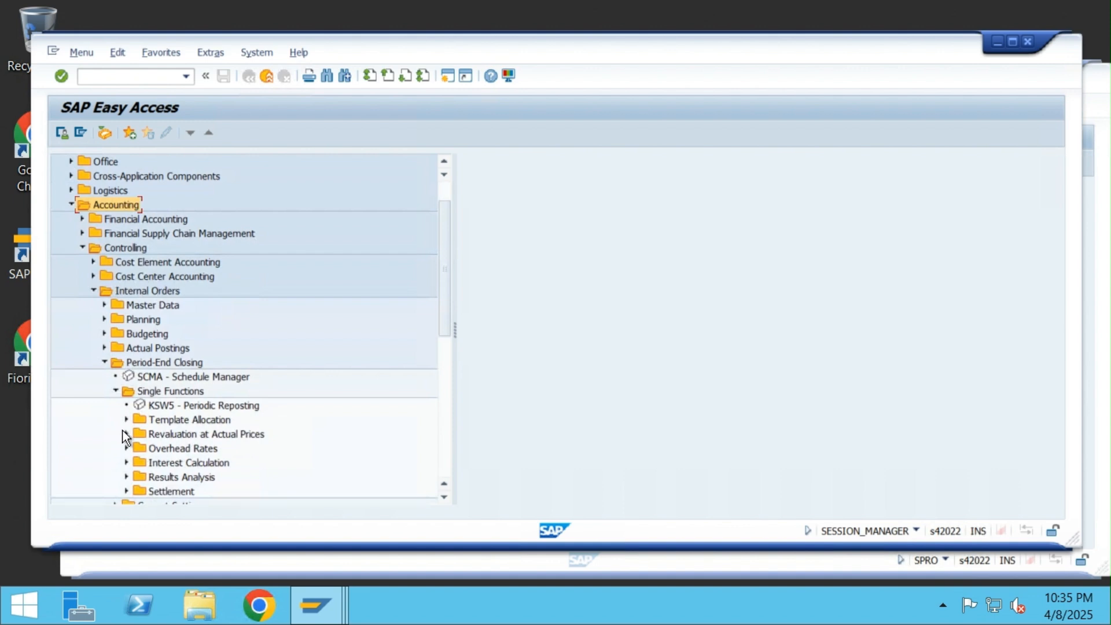
pyautogui.scroll(-2, 227, 431)
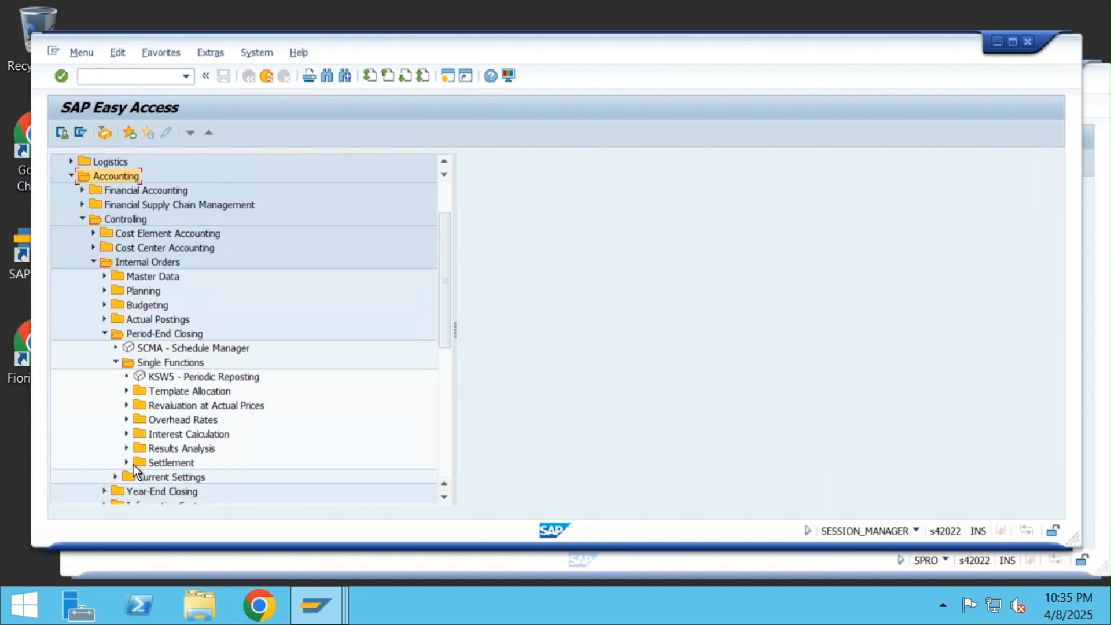
pyautogui.click(127, 463)
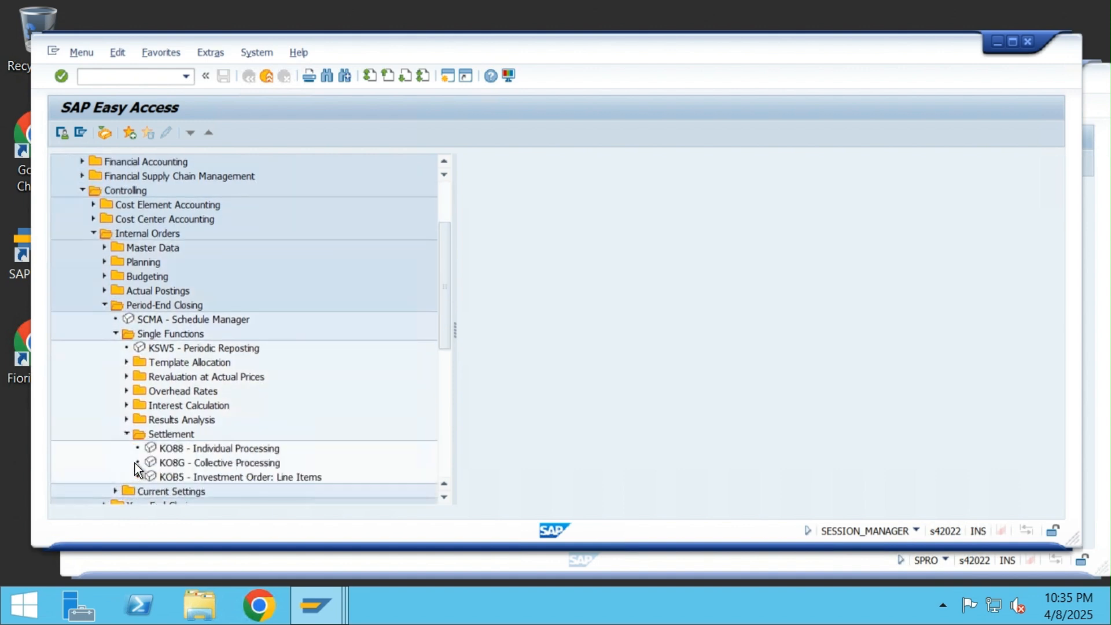
pyautogui.doubleClick(245, 449)
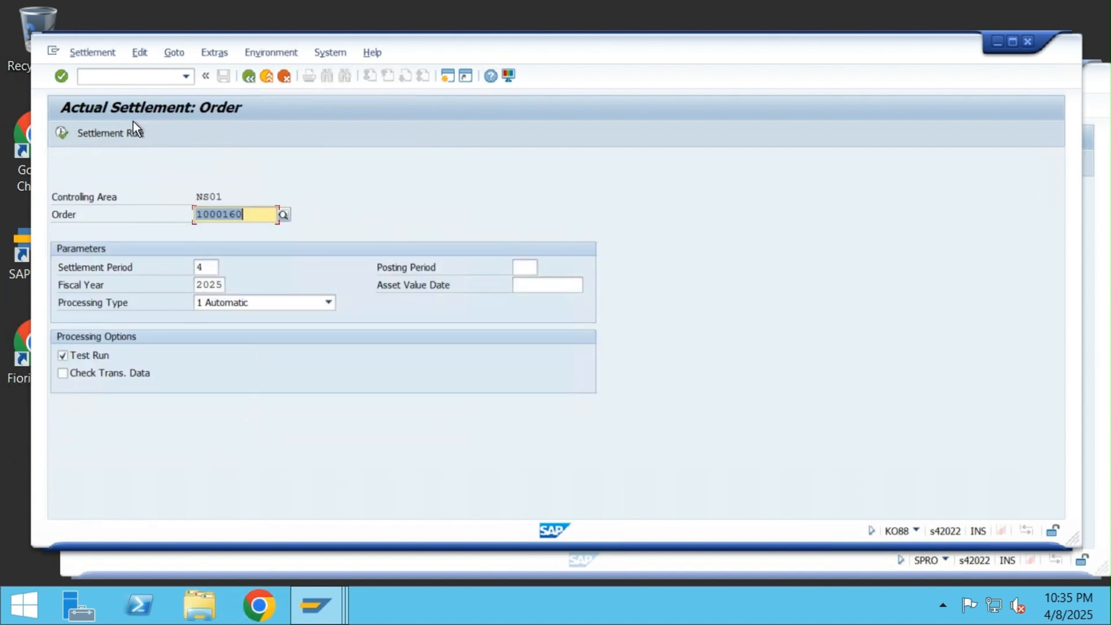
# Examine the settlement rule overview of the preset internal order and return to the actual settlement screen.
pyautogui.click(131, 137)
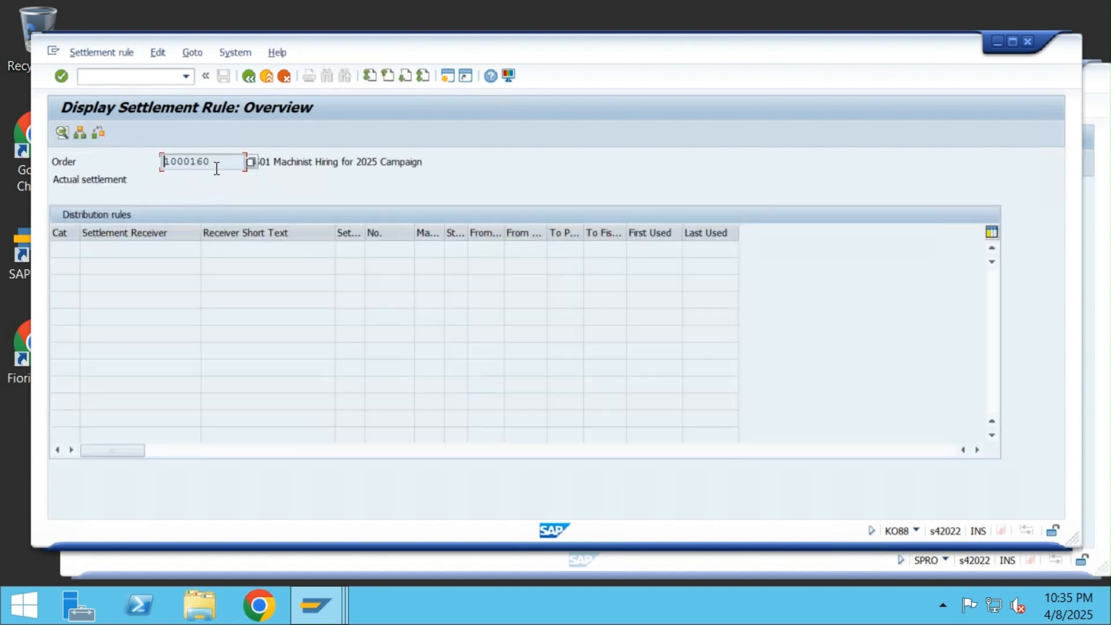
pyautogui.moveTo(211, 162); pyautogui.dragTo(135, 157)
pyautogui.click(268, 75)
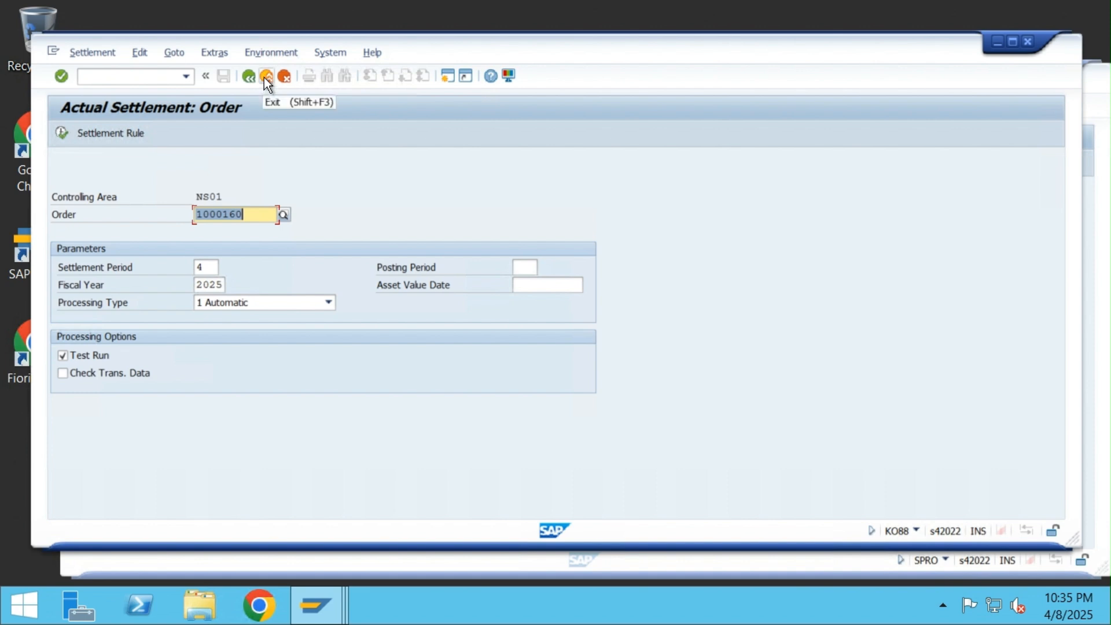
# Run /ospro to start customizing in a new session and display the SAP Customizing Implementation Guide.
pyautogui.click(134, 73)
pyautogui.write('/ospro')
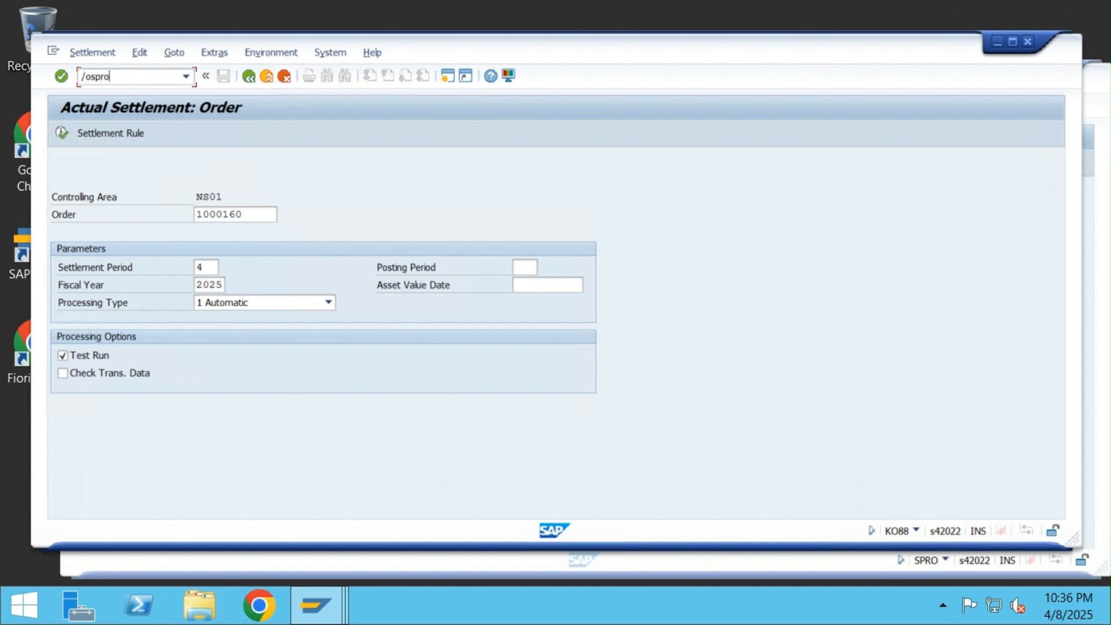
pyautogui.press('Return')
pyautogui.click(149, 159)
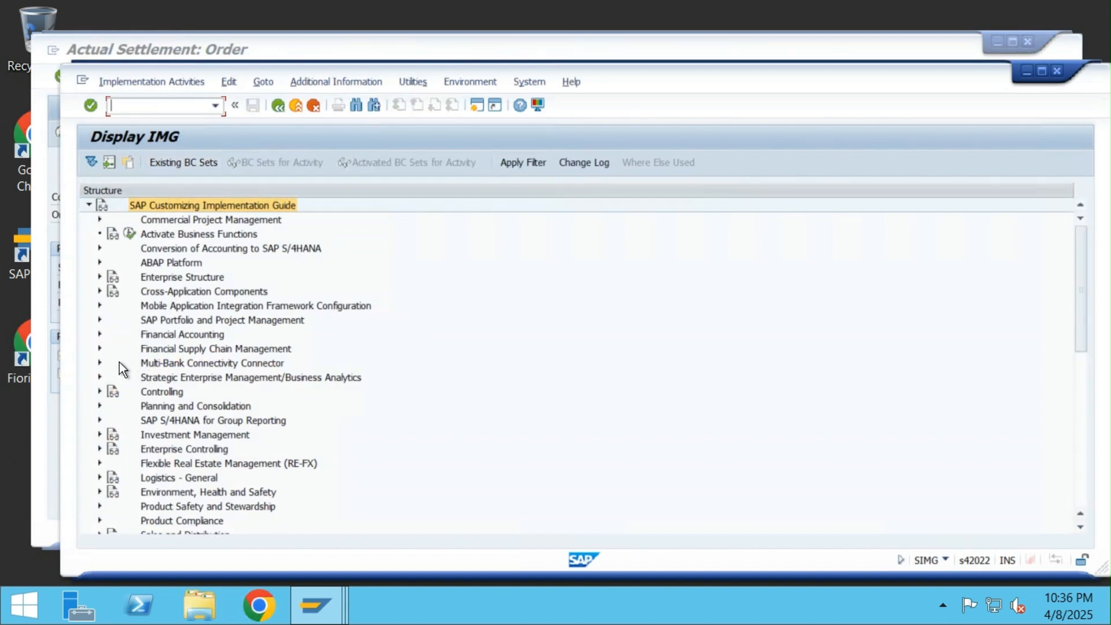
# Expand the guide through Controlling, Internal Orders and Actual Postings down to the Settlement activities.
pyautogui.click(99, 392)
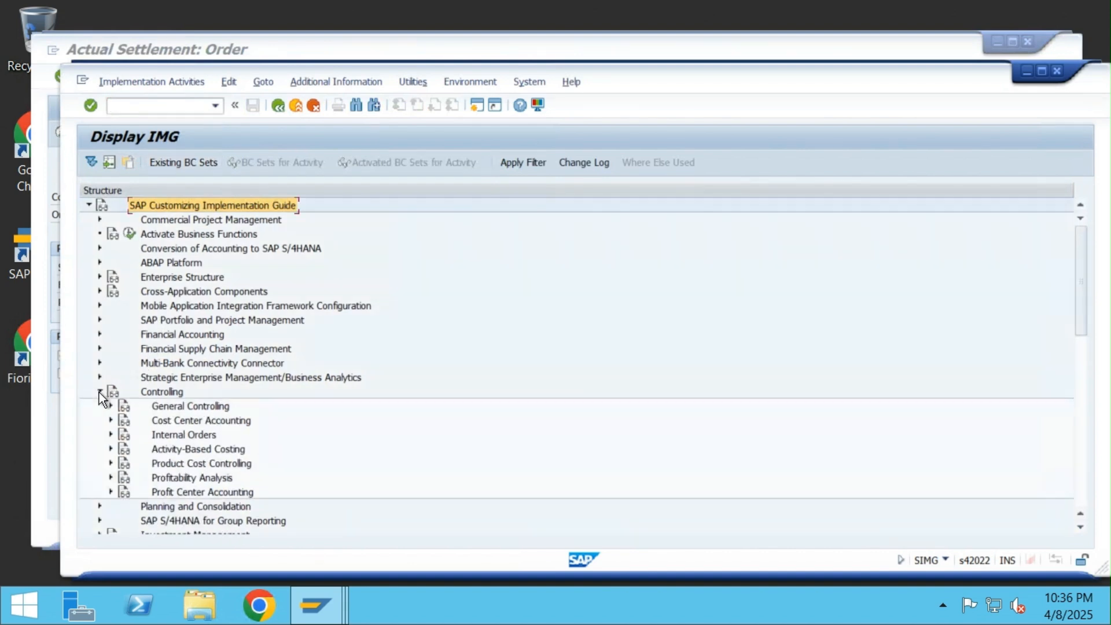
pyautogui.click(110, 435)
pyautogui.scroll(-1, 132, 433)
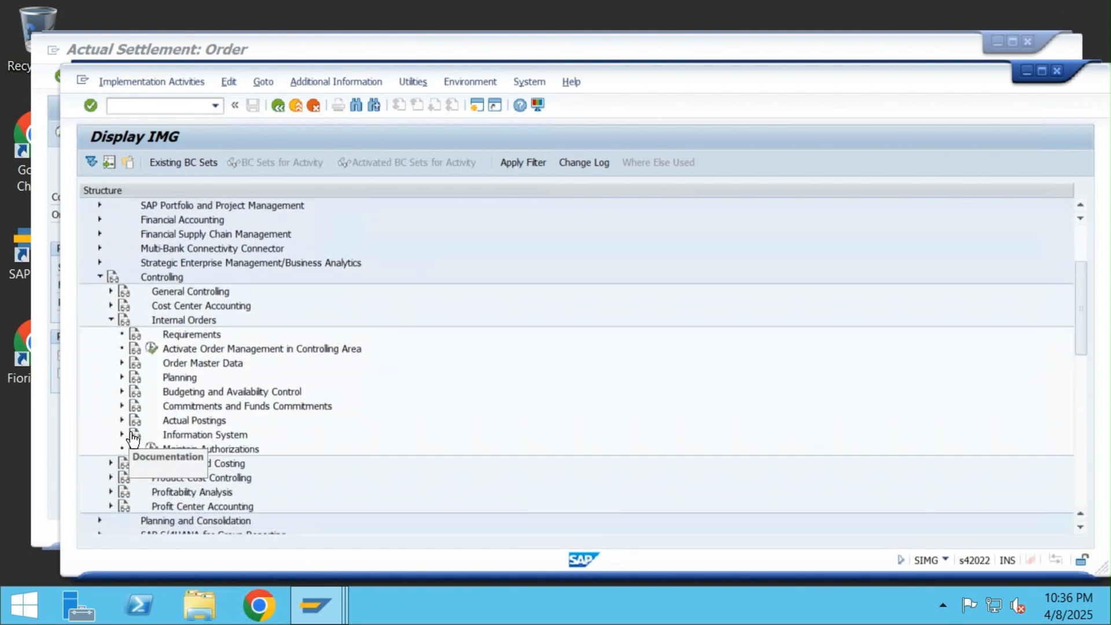
pyautogui.click(121, 421)
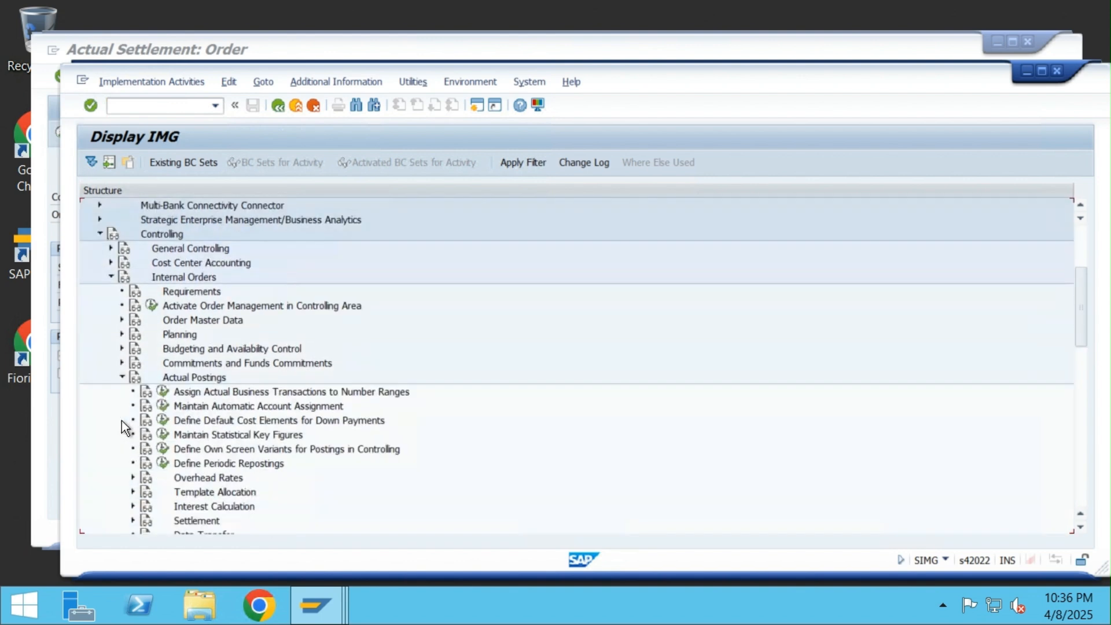
pyautogui.scroll(-2, 316, 415)
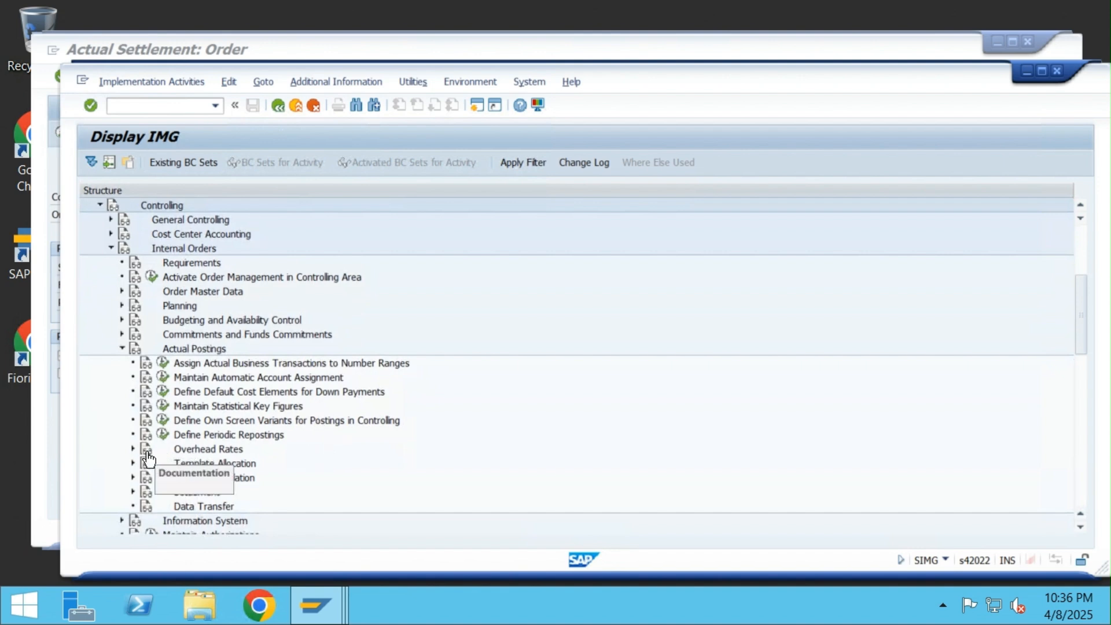
pyautogui.scroll(-1, 371, 397)
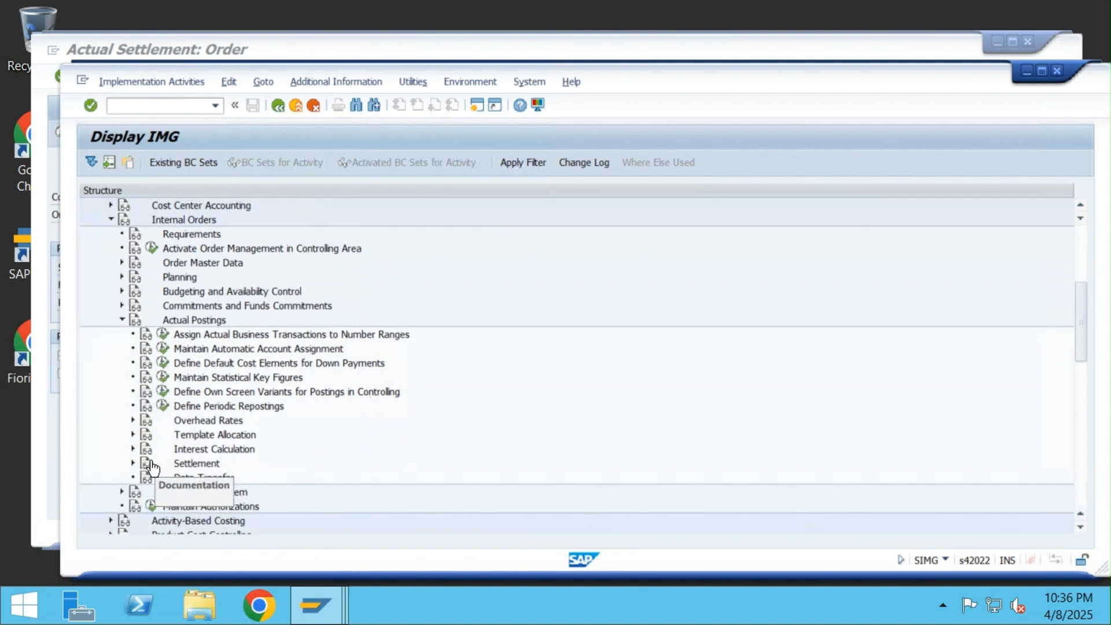
pyautogui.click(133, 463)
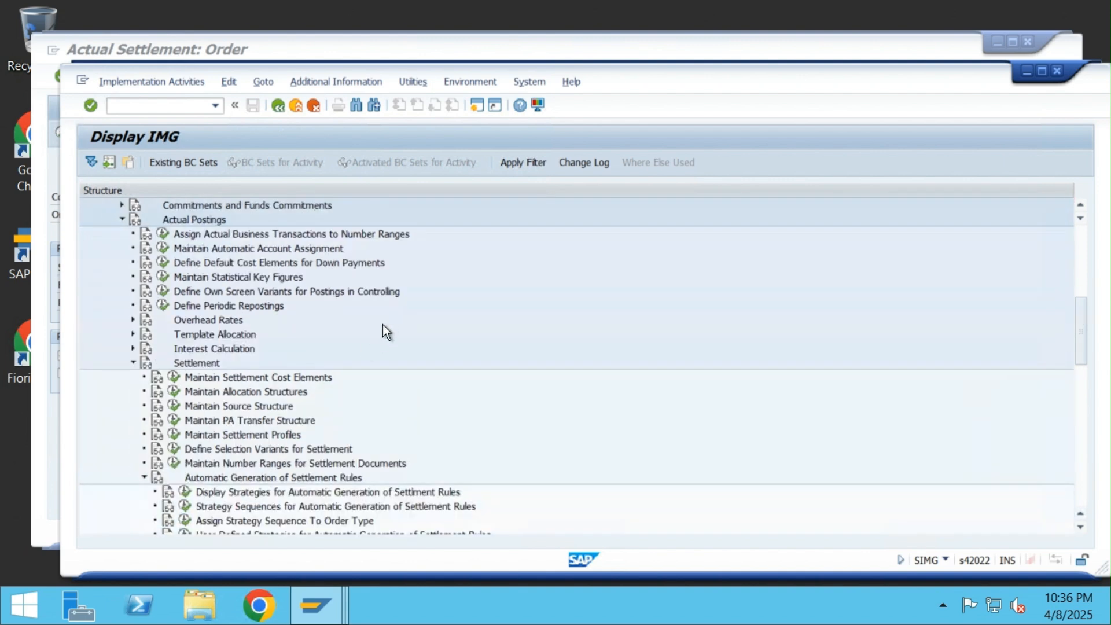
# Open the Maintain Settlement Profiles activity from the settlement customizing activities.
pyautogui.scroll(-2, 382, 336)
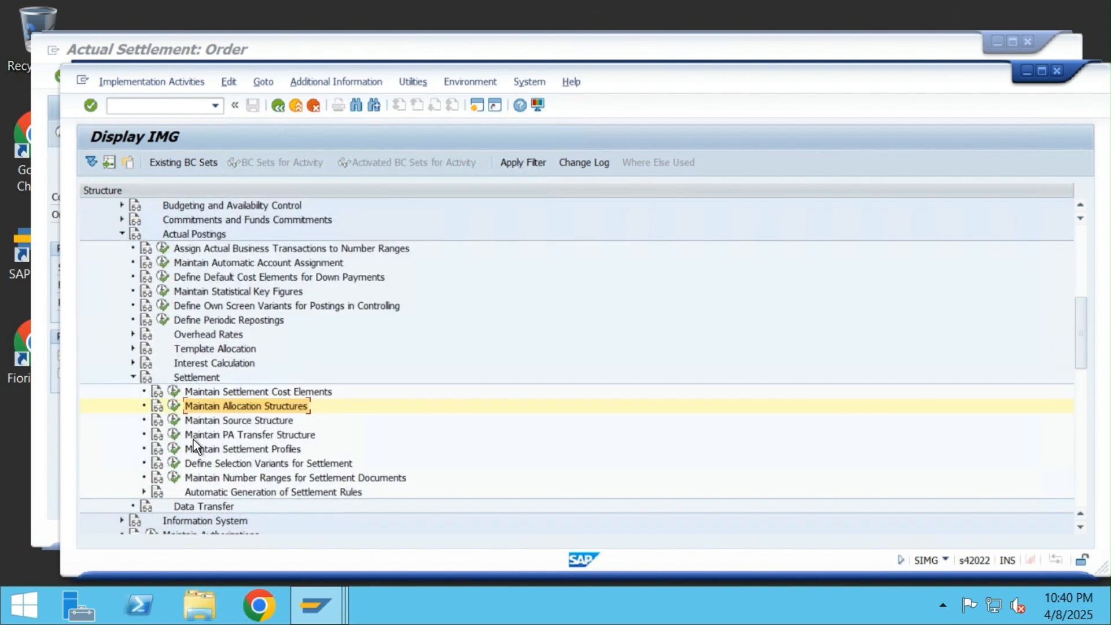
pyautogui.click(173, 450)
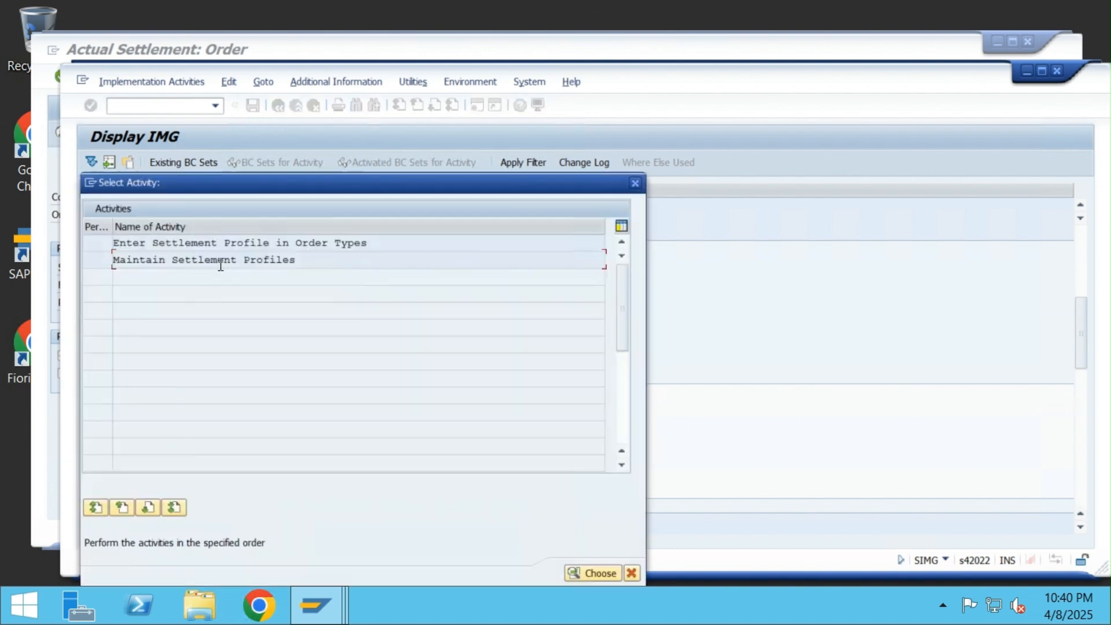
pyautogui.doubleClick(220, 266)
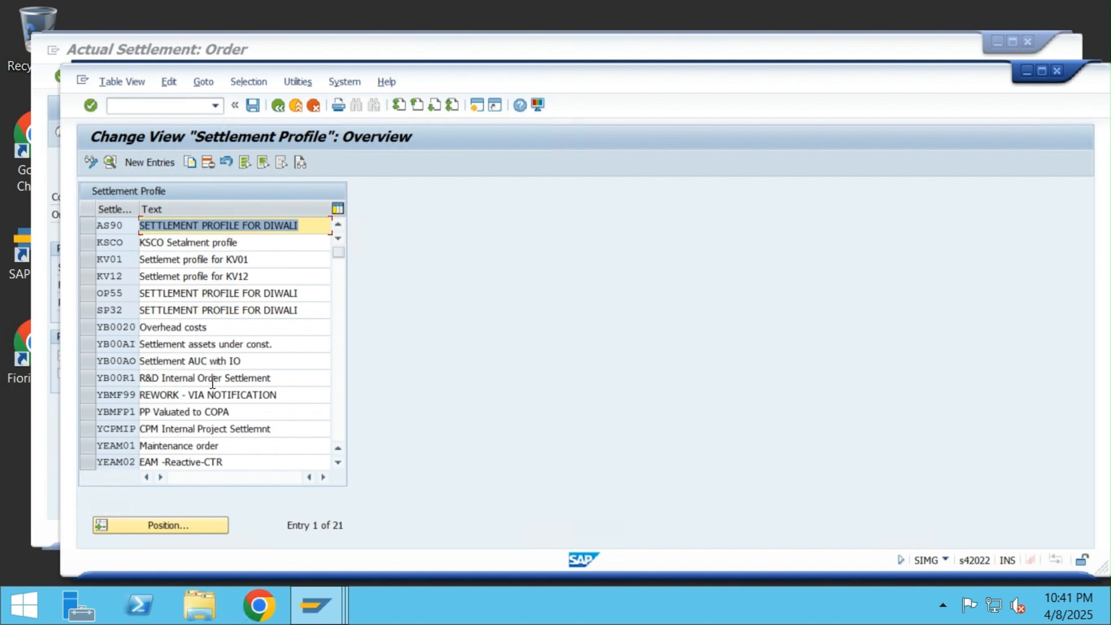
# Create a new settlement profile entry NS1SP with the description "NS01 HR IO settlement Profile".
pyautogui.scroll(-1, 213, 388)
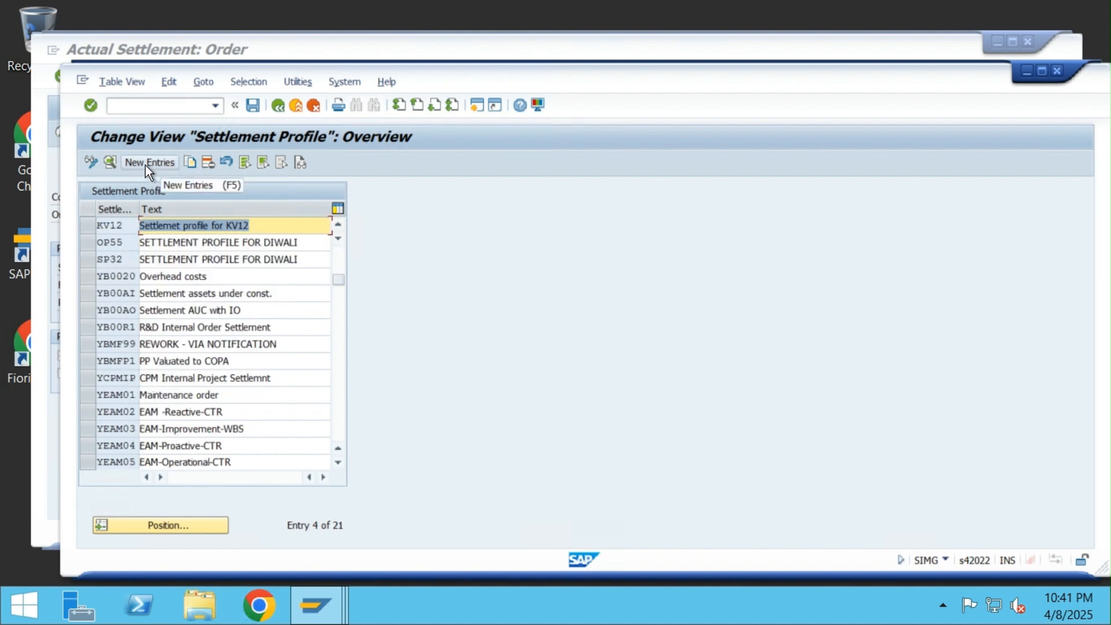
pyautogui.scroll(-6, 214, 357)
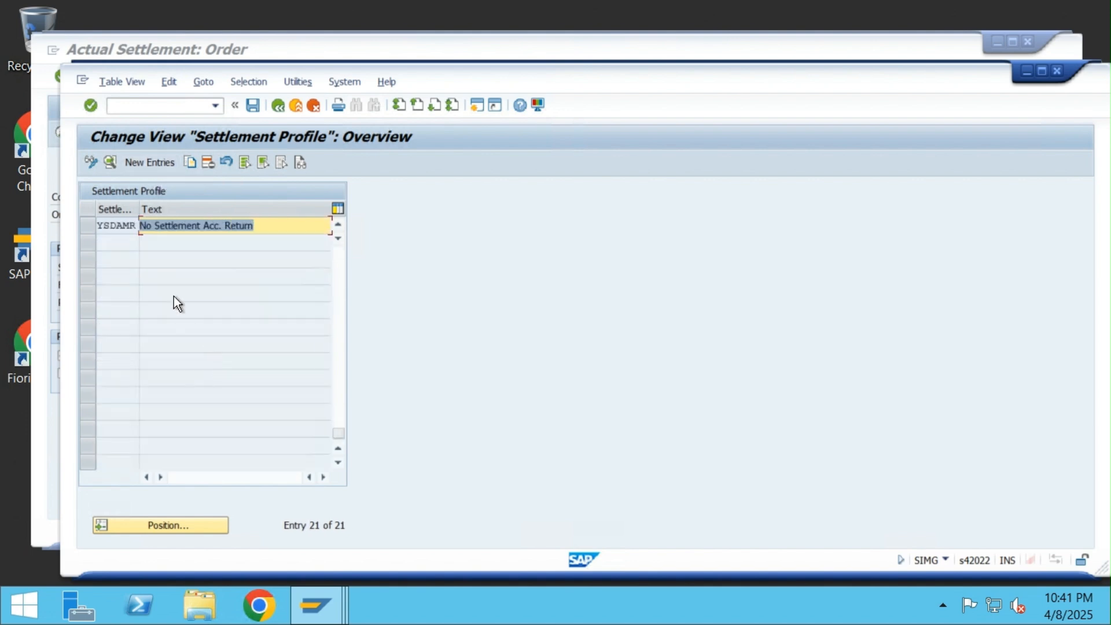
pyautogui.click(162, 159)
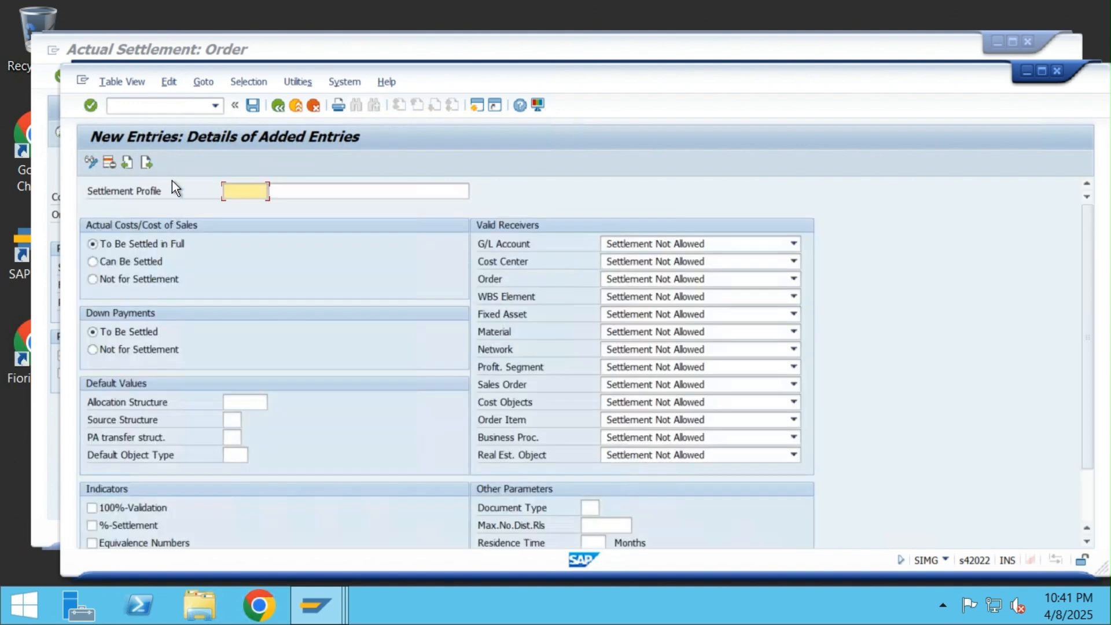
pyautogui.write('NS')
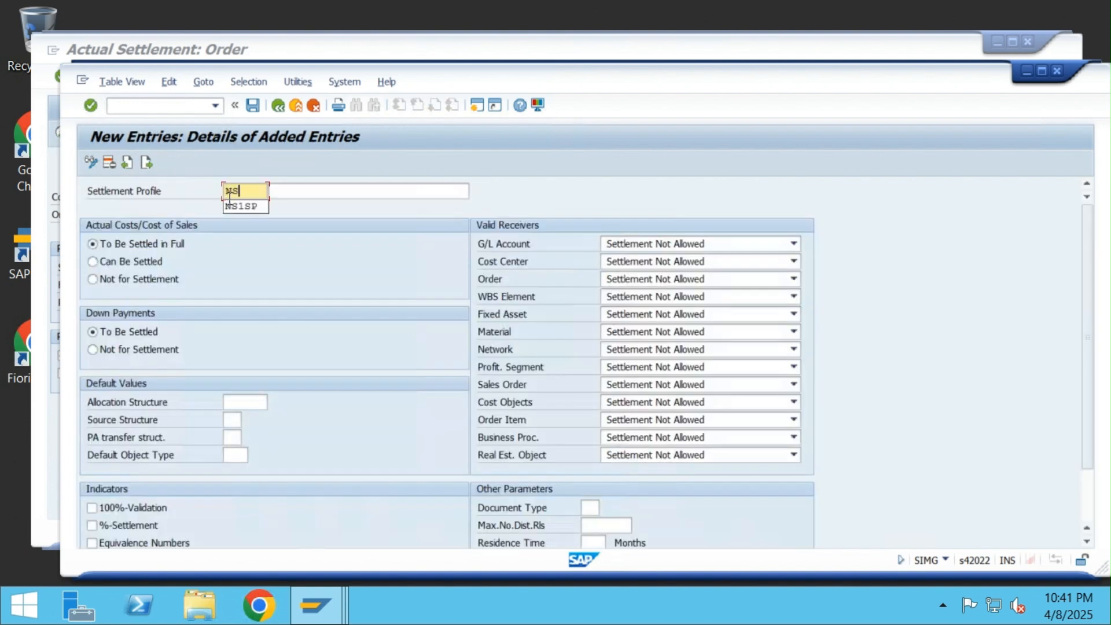
pyautogui.click(230, 201)
pyautogui.press('Tab')
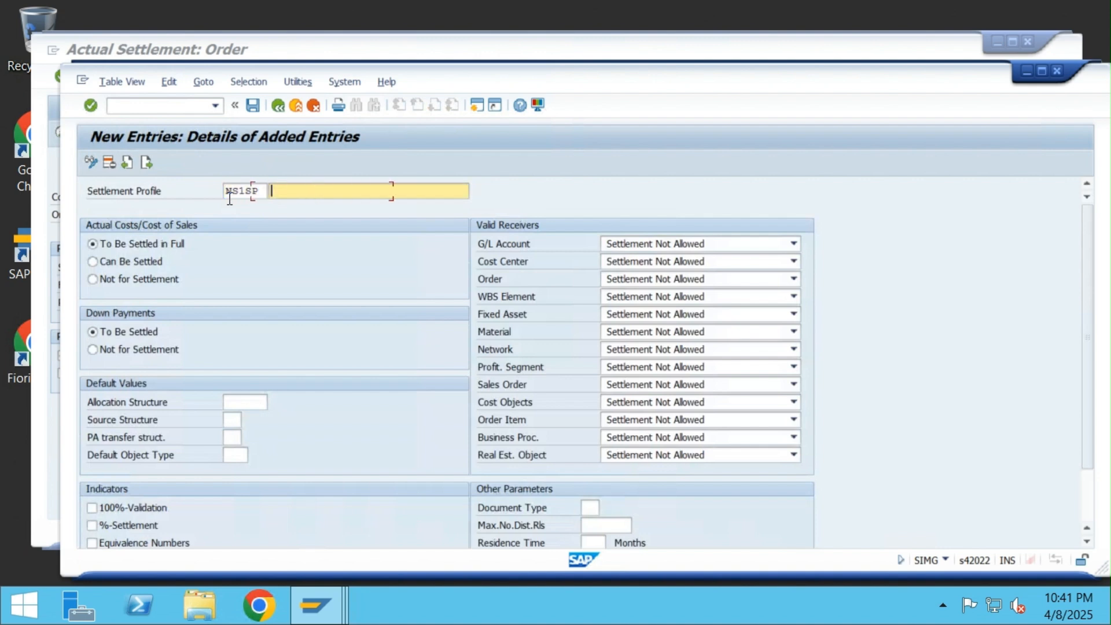
pyautogui.write('NS')
pyautogui.press('Down')
pyautogui.press('Return')
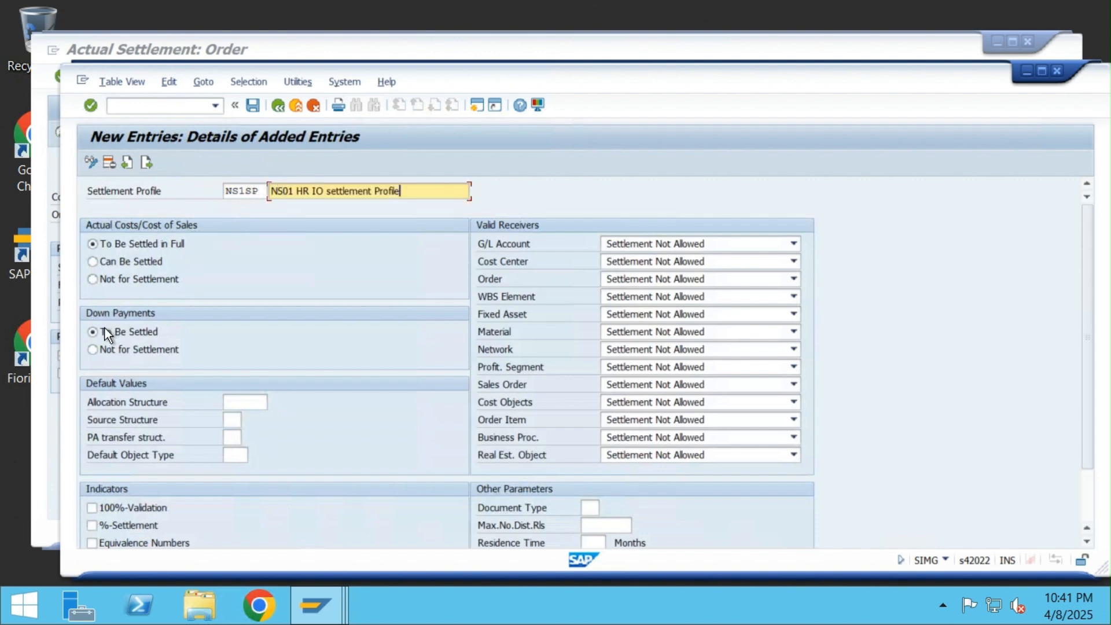
# Enter NSAS as the profile's default allocation structure and set down payments to Not for Settlement.
pyautogui.click(253, 402)
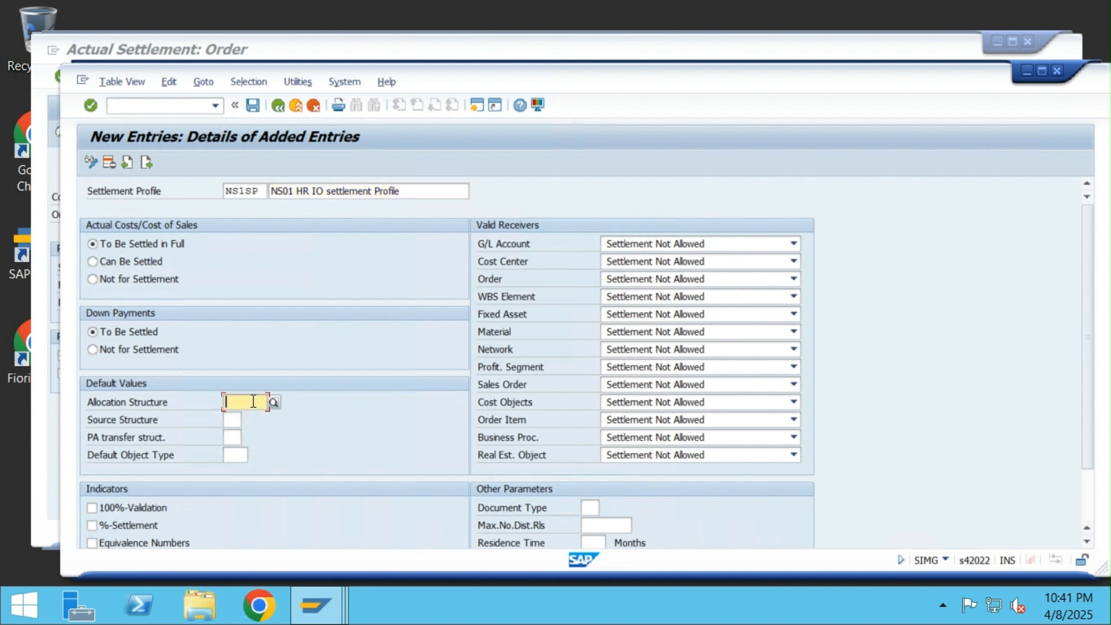
pyautogui.write('NSAS')
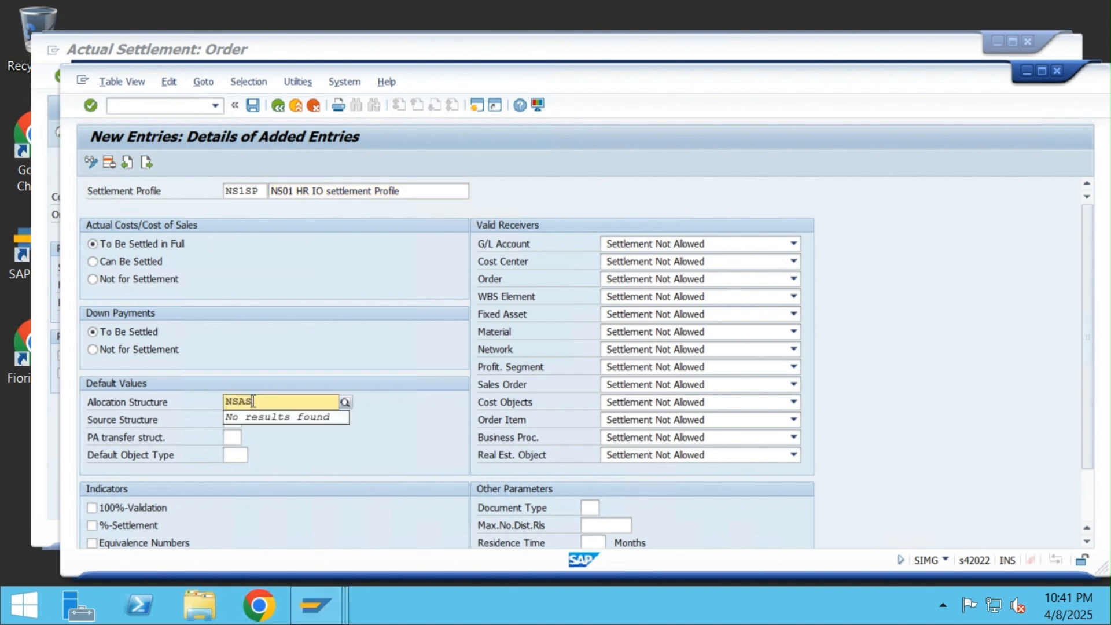
pyautogui.click(261, 355)
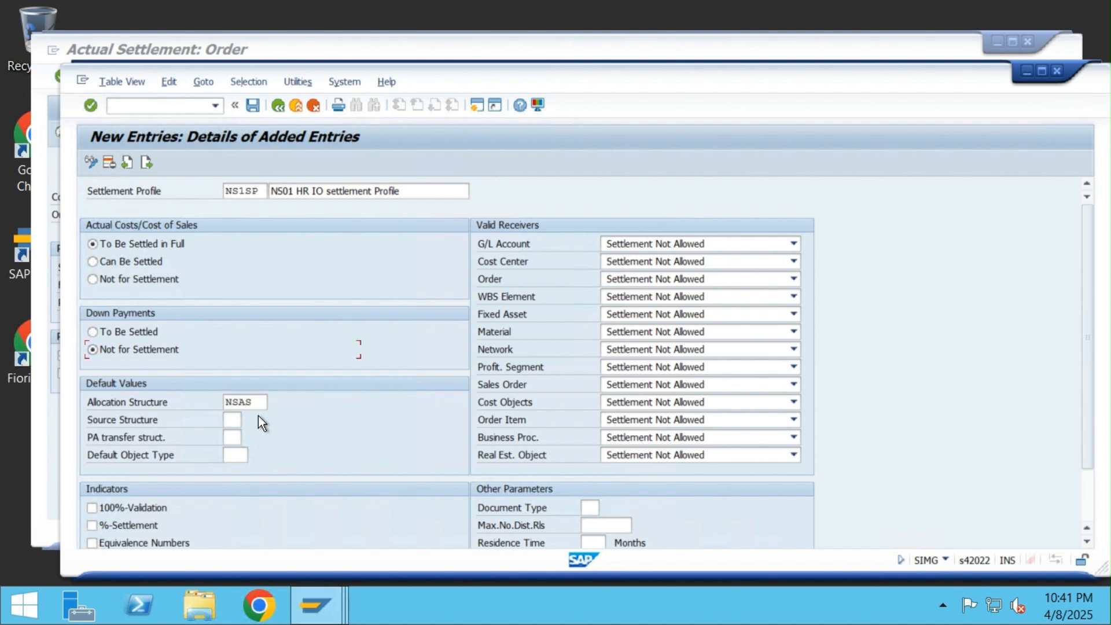
# Enable the 100%-Validation, %-Settlement, Equivalence Numbers and Amount Settlement indicators for the profile.
pyautogui.scroll(-2, 259, 443)
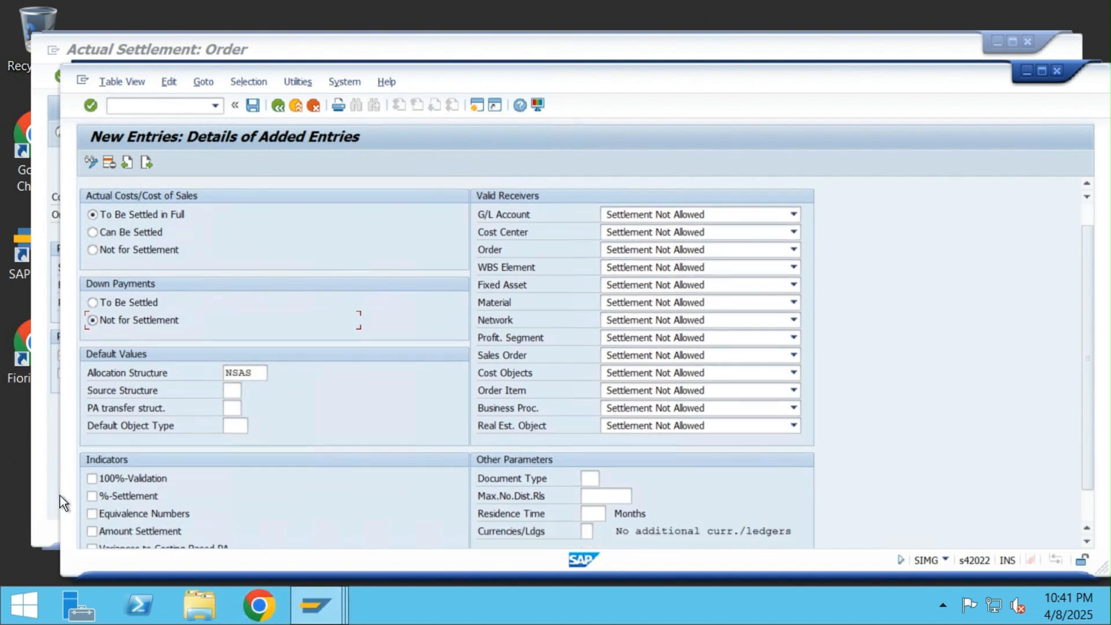
pyautogui.scroll(-1, 95, 478)
pyautogui.click(94, 462)
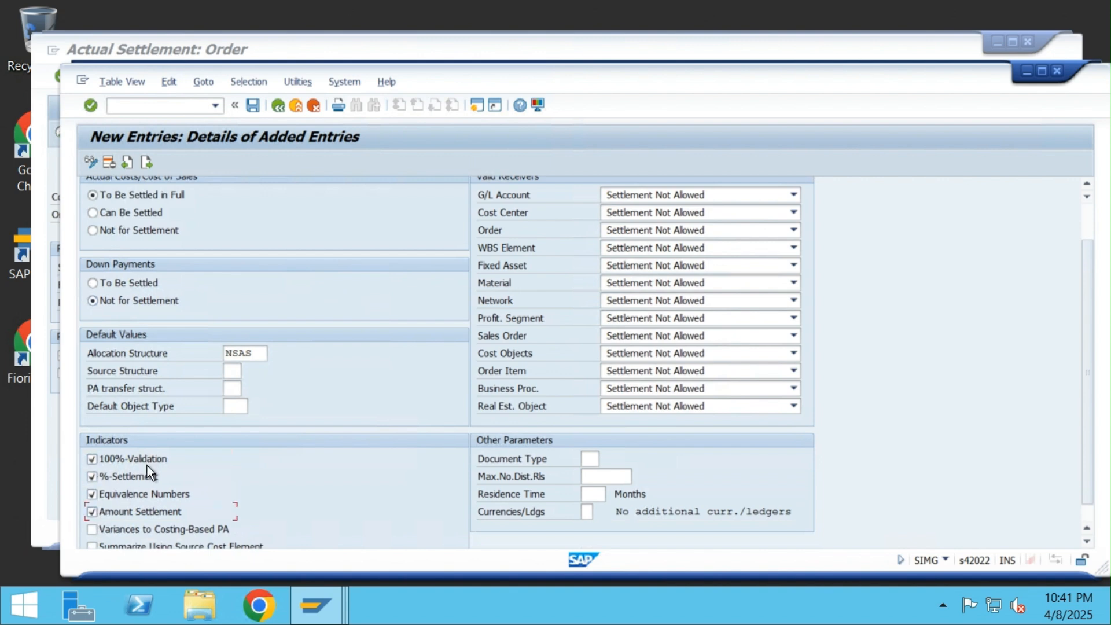
# Set document type SA, a maximum of 5 distribution rules and a residence time of 999 months, and try to save the profile.
pyautogui.click(584, 461)
pyautogui.write('SA')
pyautogui.press('Tab')
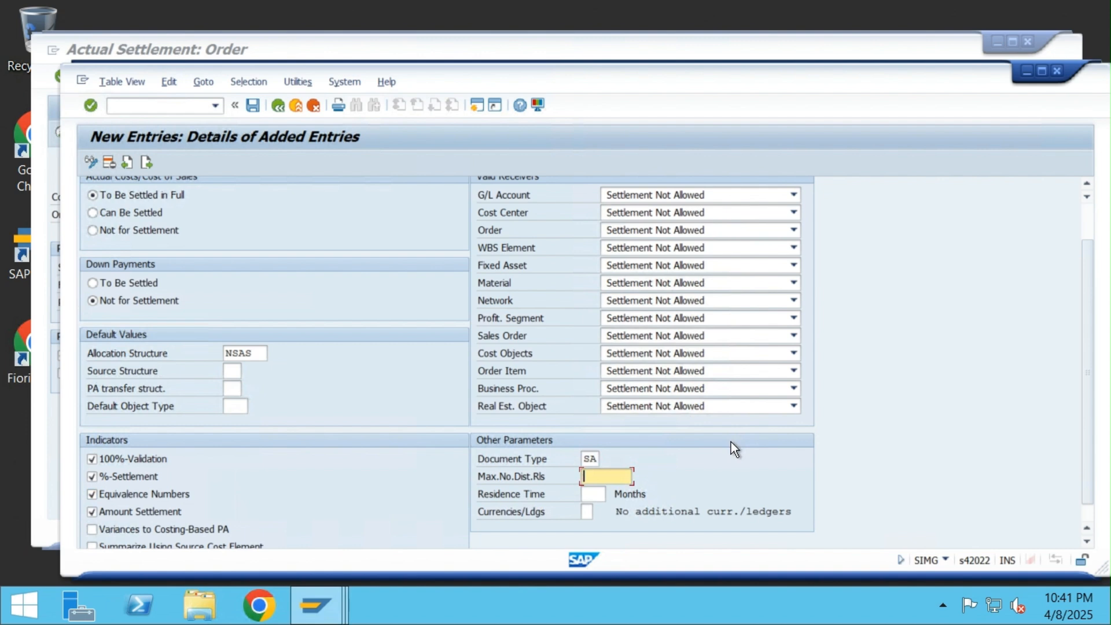
pyautogui.write('5')
pyautogui.click(598, 492)
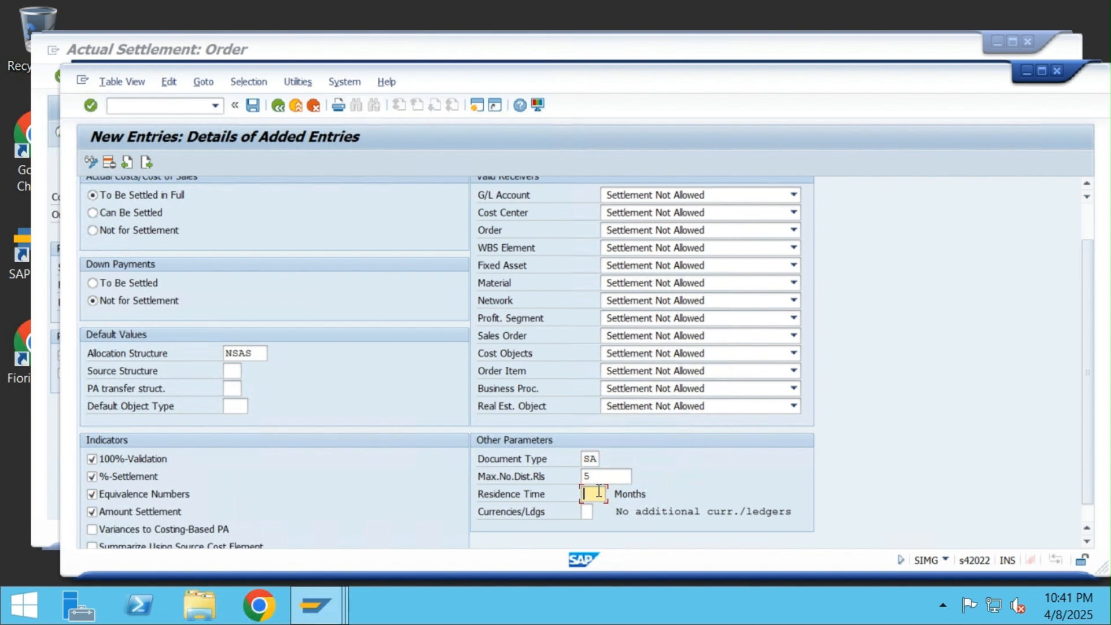
pyautogui.write('999')
pyautogui.click(258, 105)
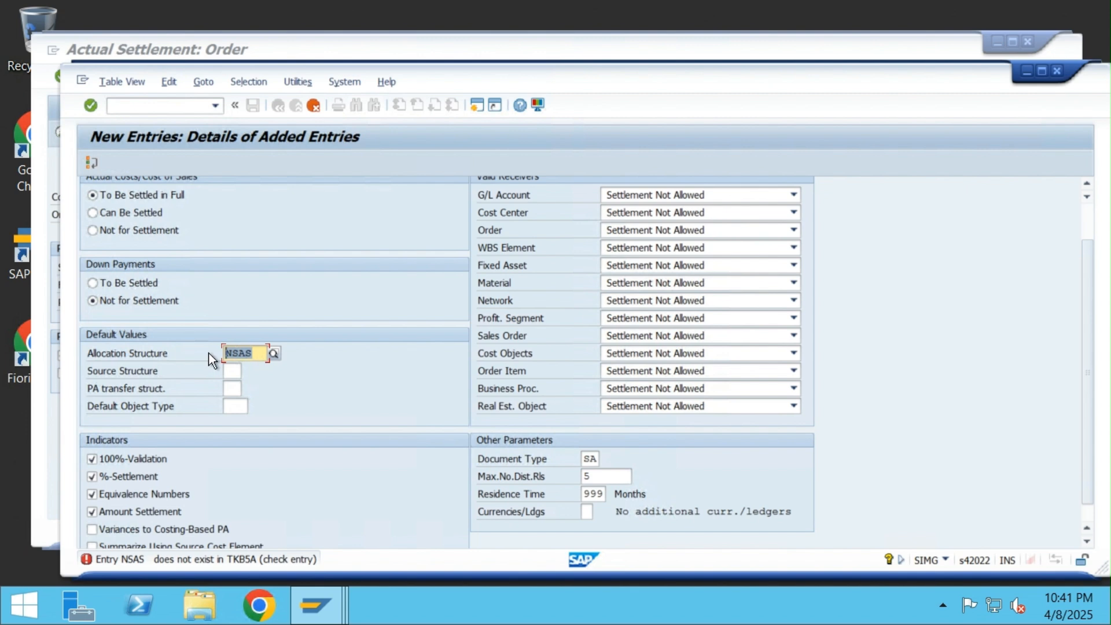
# Clear the default allocation structure and set the cost center, order, WBS element and fixed asset receivers to Settlement Optional.
pyautogui.press('BackSpace')
pyautogui.click(91, 106)
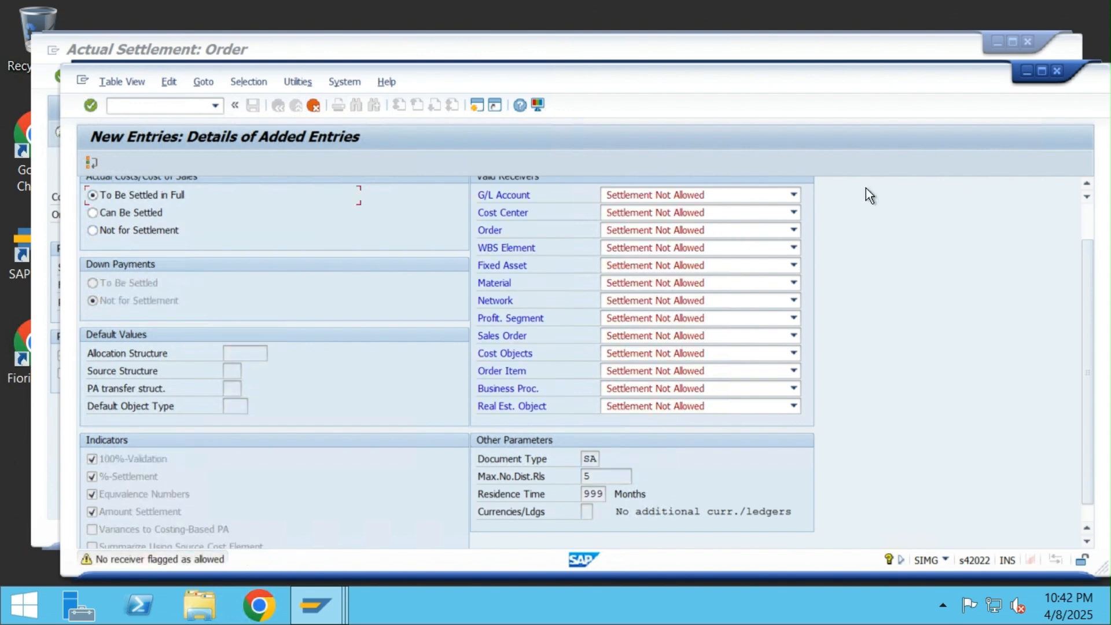
pyautogui.click(655, 213)
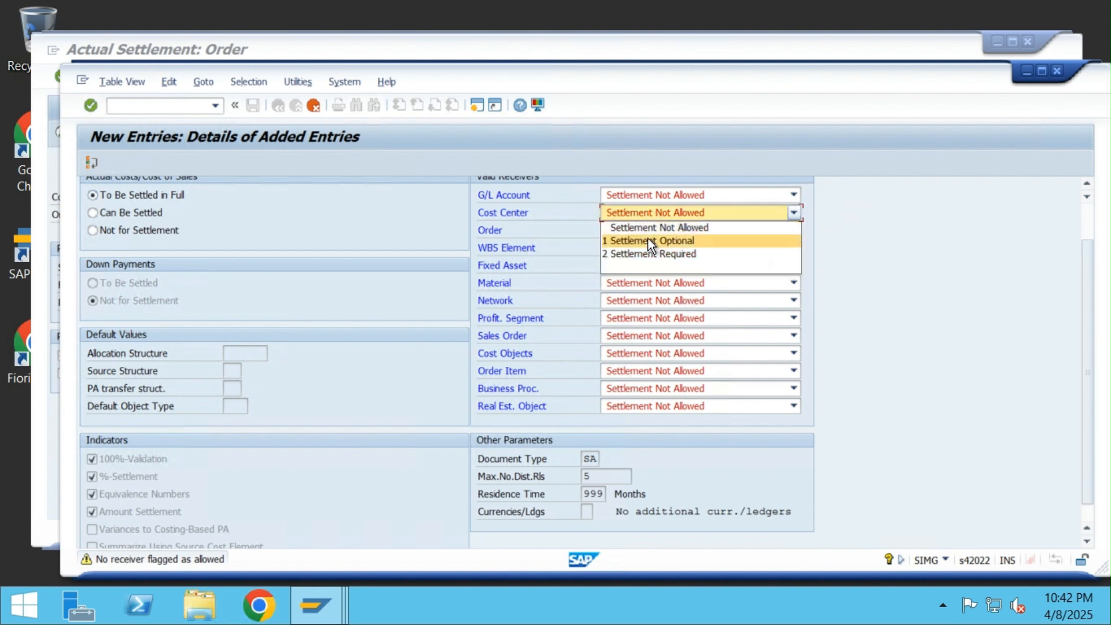
pyautogui.click(648, 237)
pyautogui.click(648, 231)
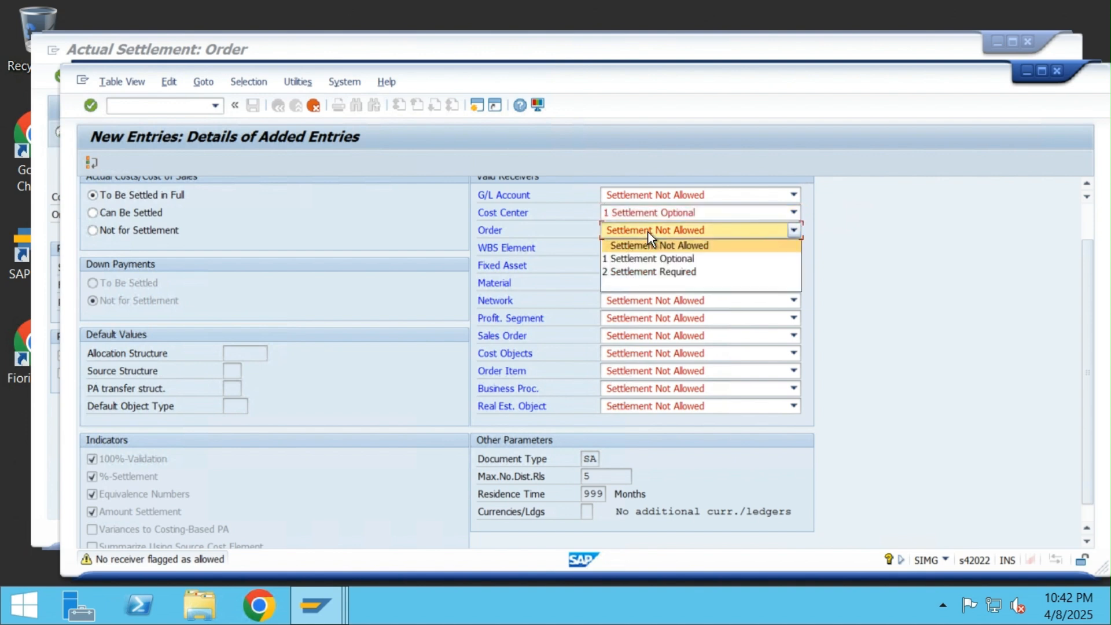
pyautogui.click(645, 255)
pyautogui.click(645, 248)
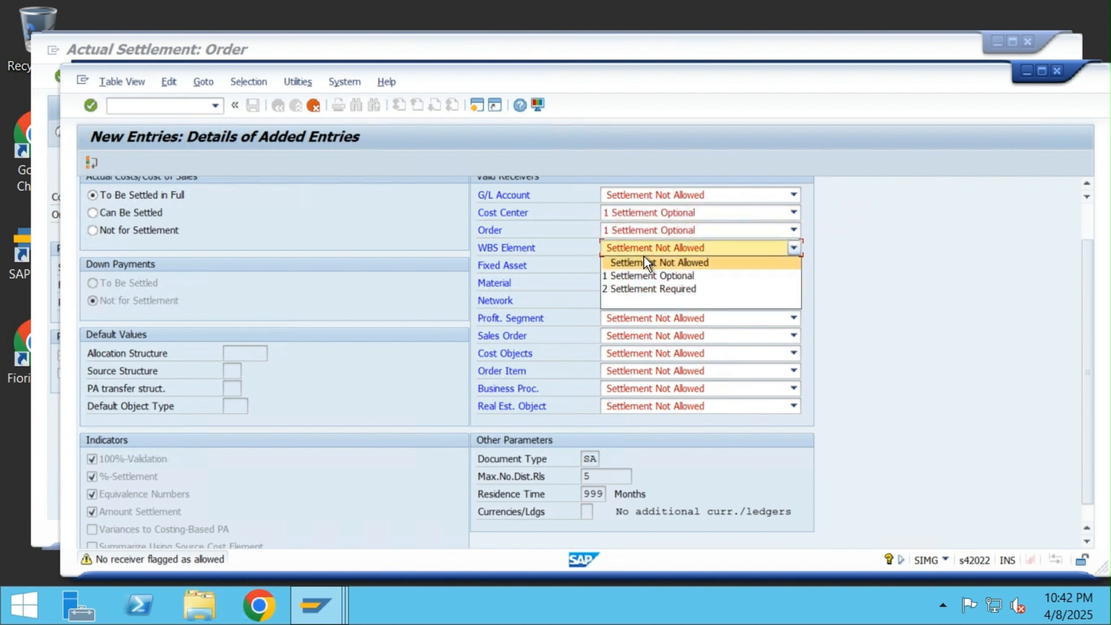
pyautogui.click(641, 276)
pyautogui.click(642, 268)
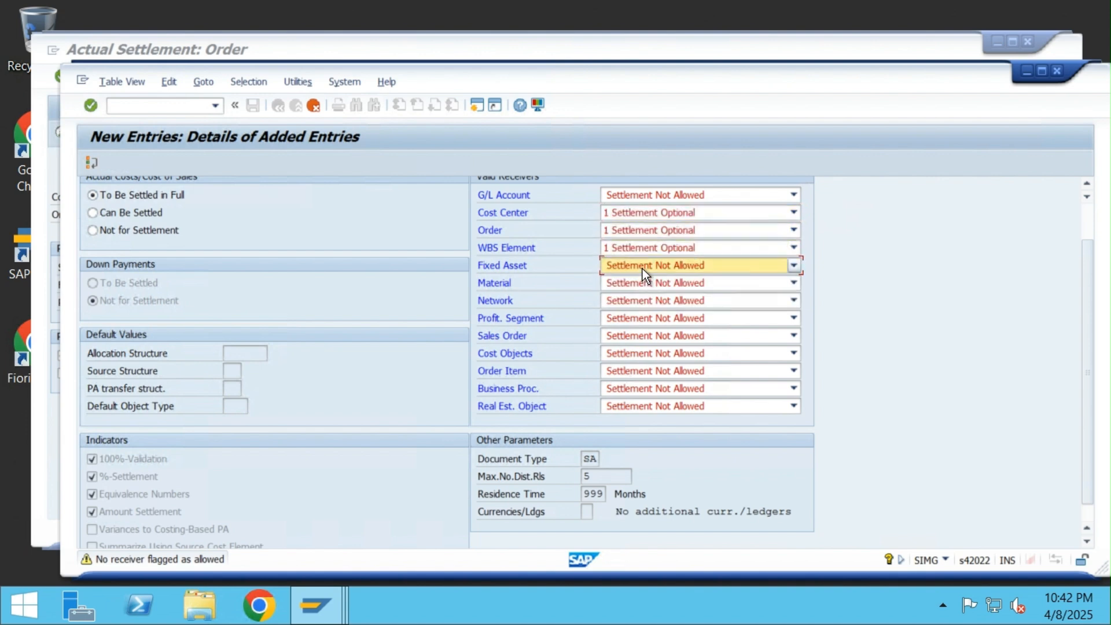
pyautogui.click(645, 293)
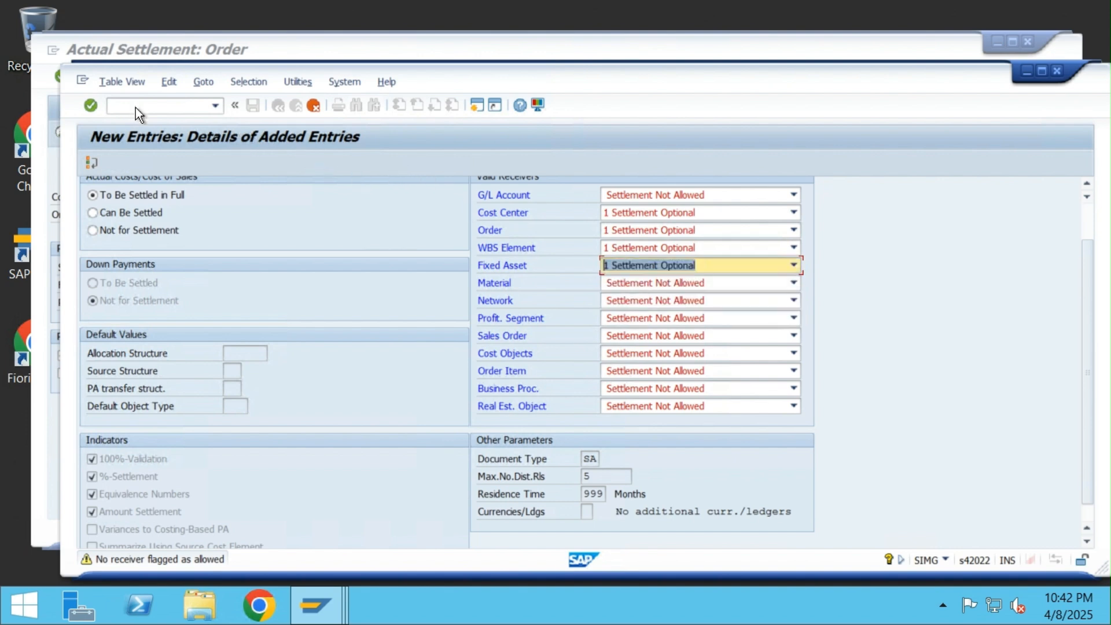
# Save the settlement profile to the "Setting up company code NS01" customizing request and return to the IMG structure.
pyautogui.click(90, 106)
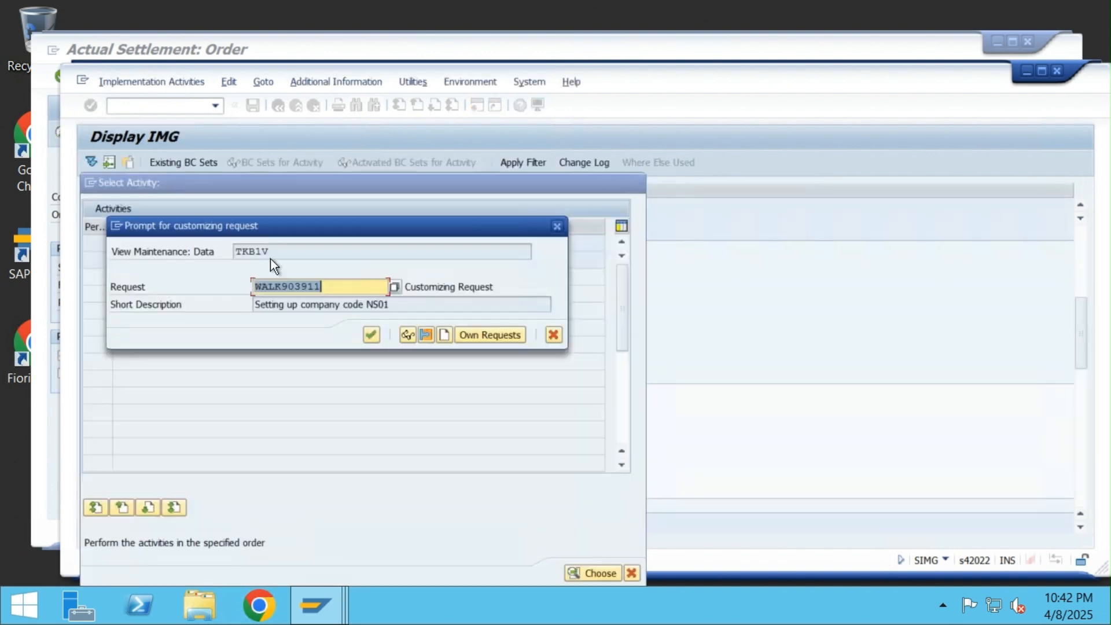
pyautogui.click(370, 335)
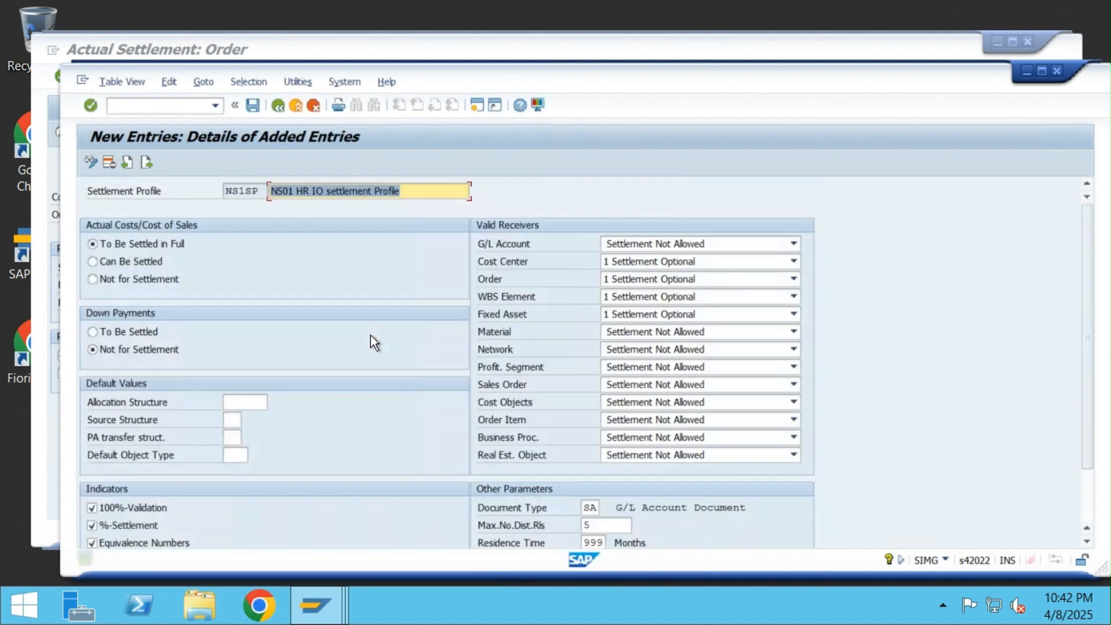
pyautogui.click(298, 104)
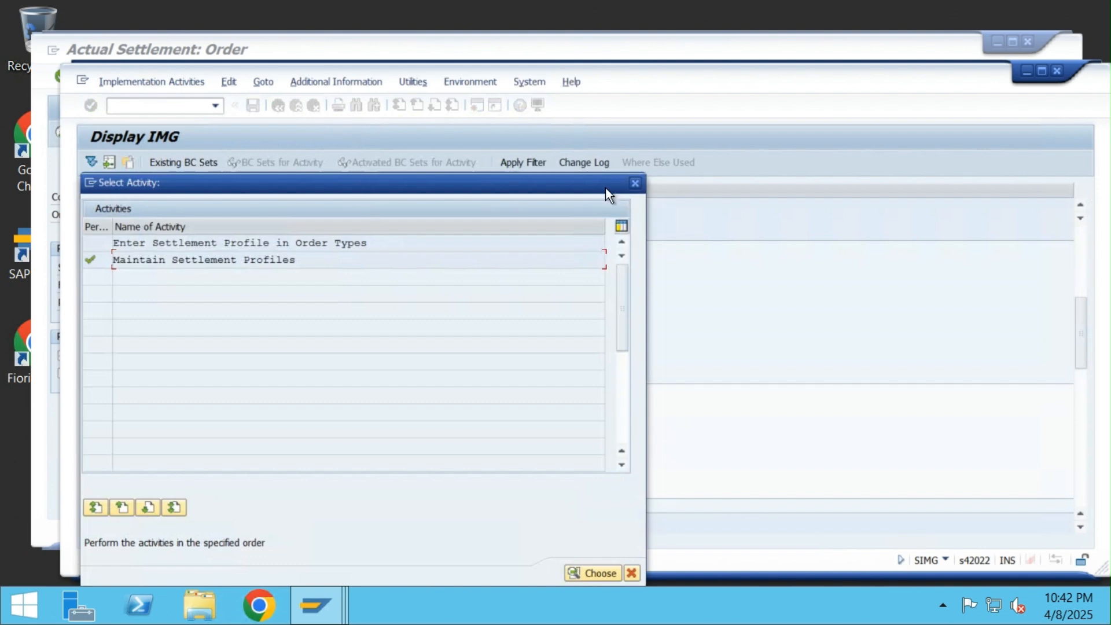
pyautogui.click(634, 186)
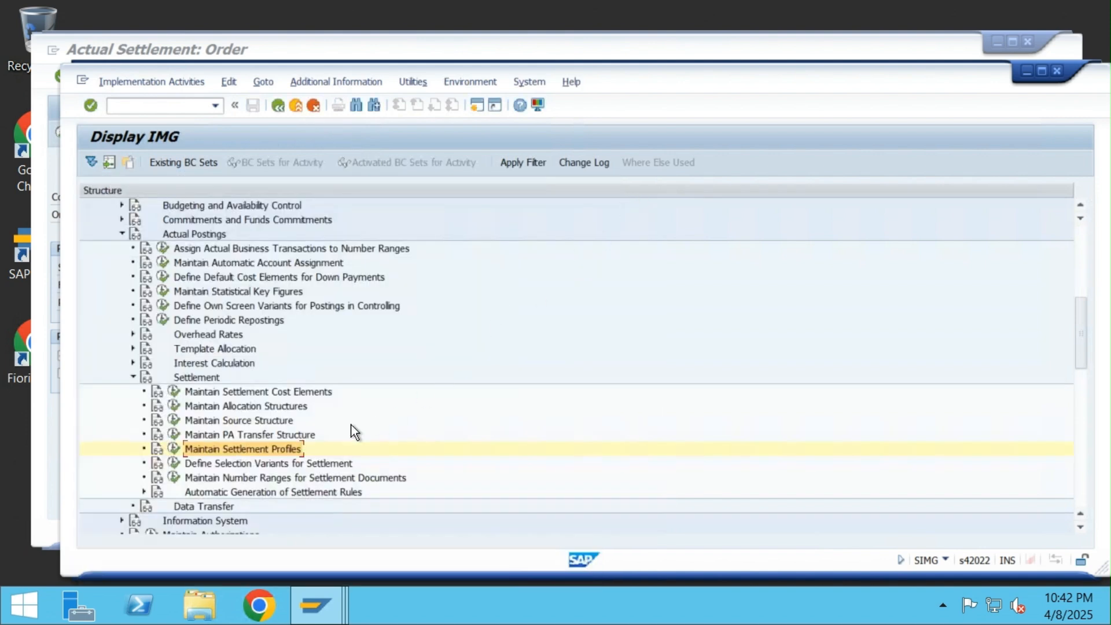
# Create allocation structure NSAS with the text "NS01 HR IO Allocation Structur" and save it to the customizing request.
pyautogui.click(169, 405)
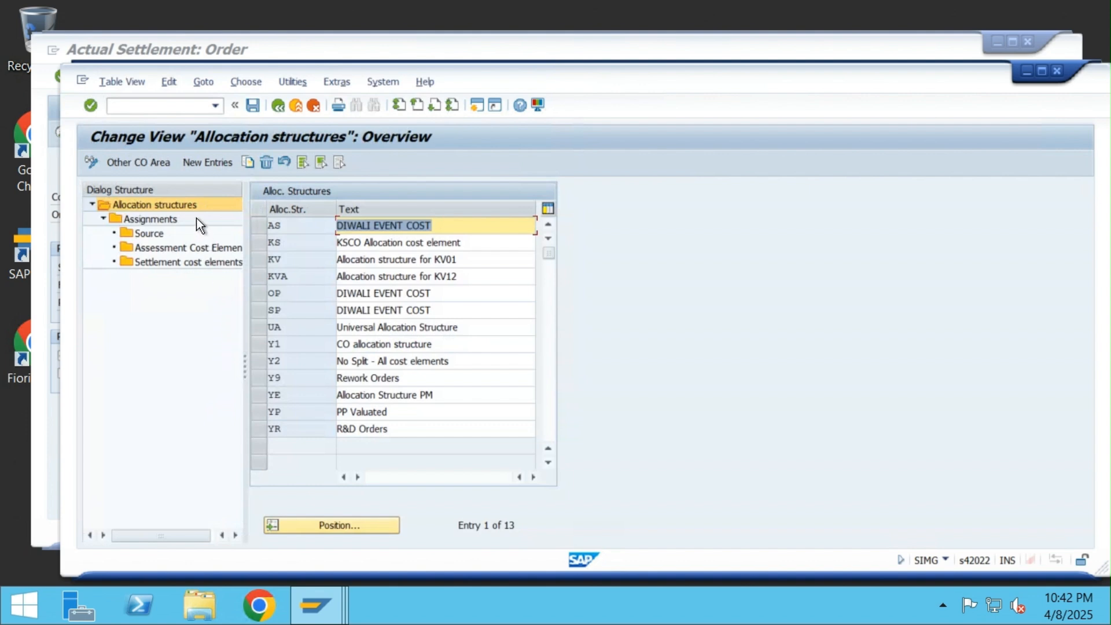
pyautogui.click(214, 161)
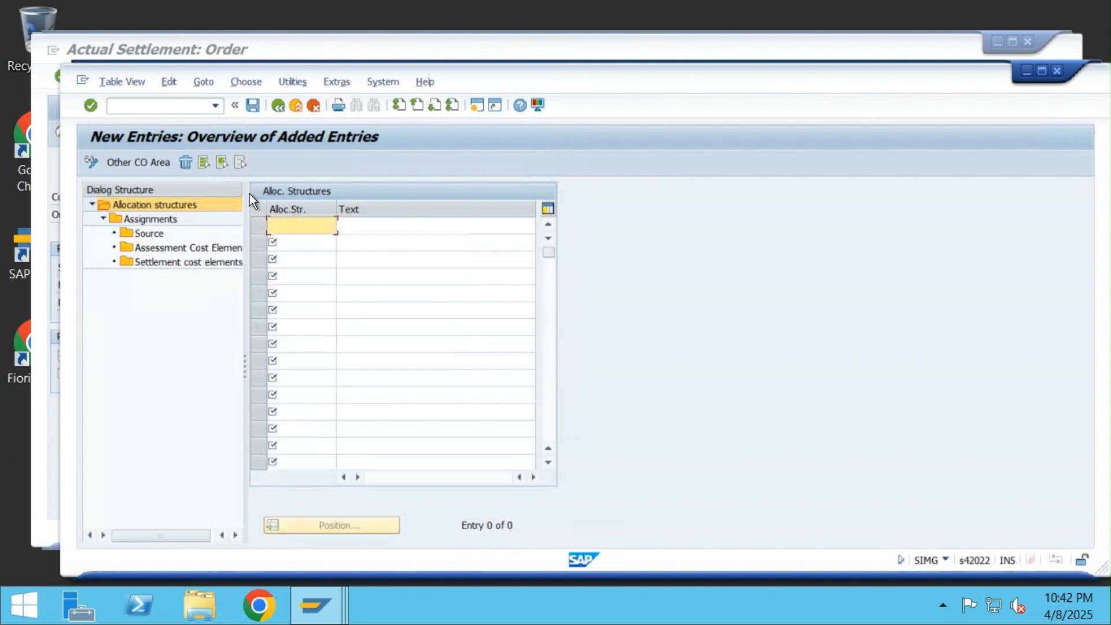
pyautogui.write('NSAS')
pyautogui.click(502, 224)
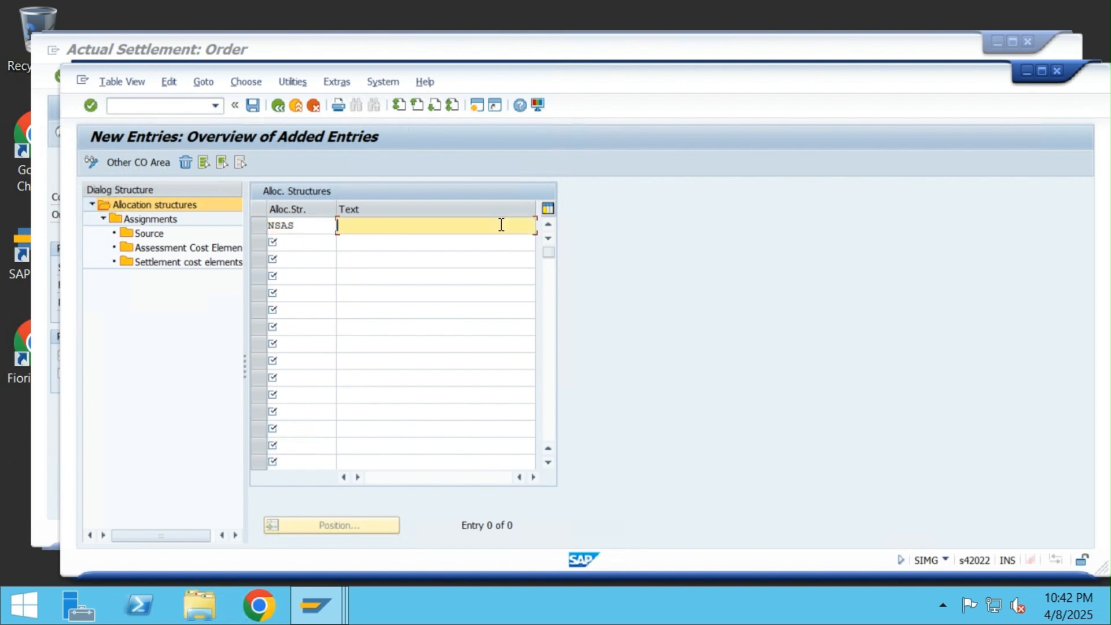
pyautogui.write('NS01 HR IO')
pyautogui.write('Allocation St')
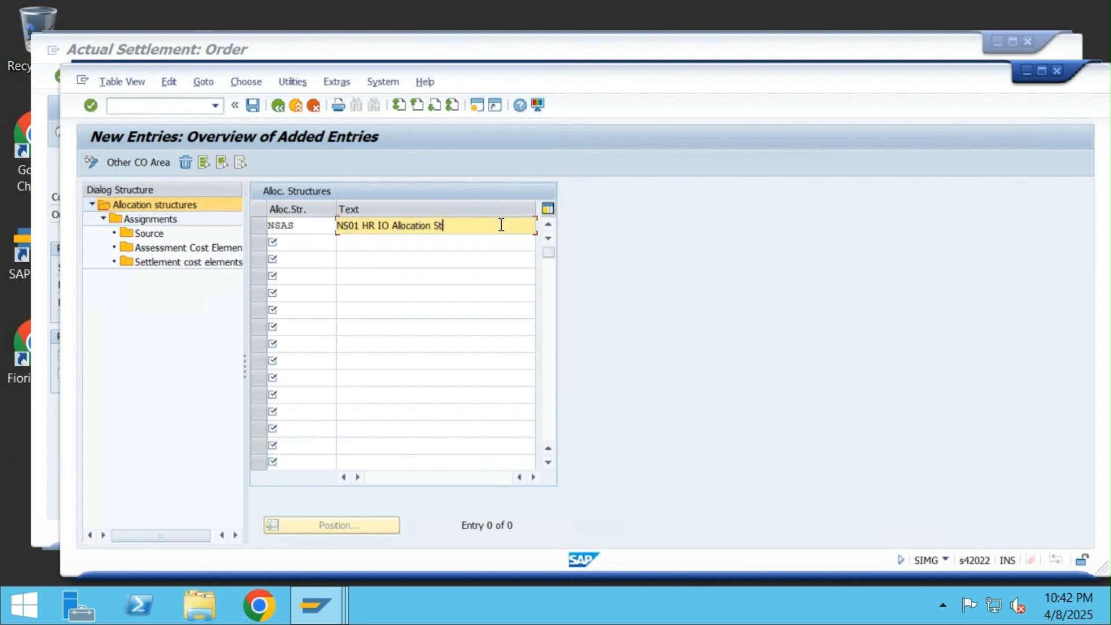
pyautogui.write('ructur')
pyautogui.click(252, 105)
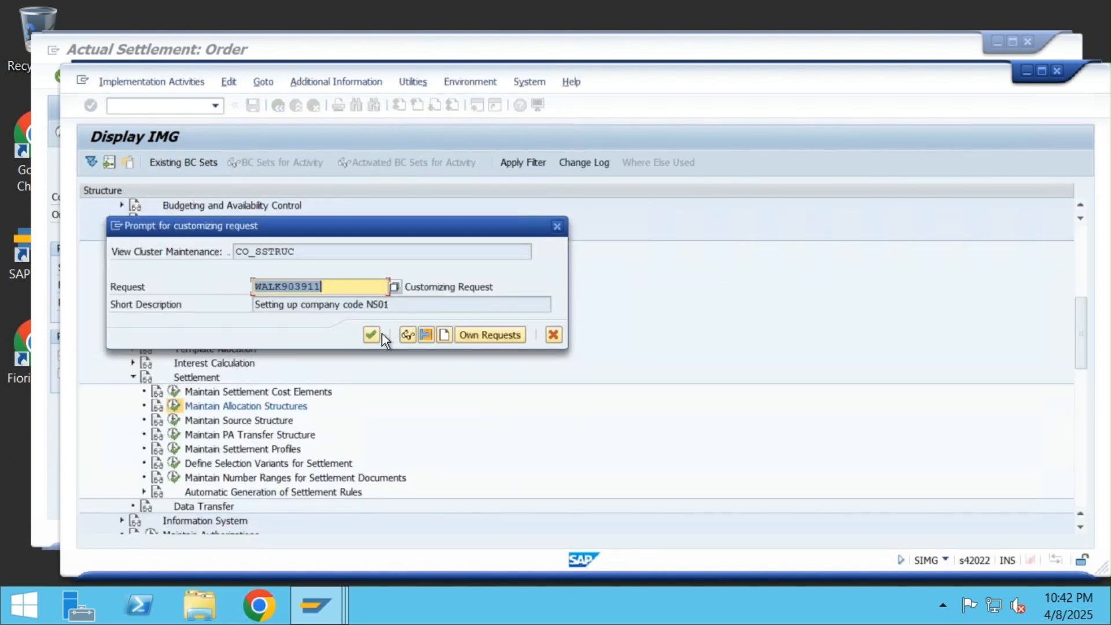
pyautogui.click(373, 335)
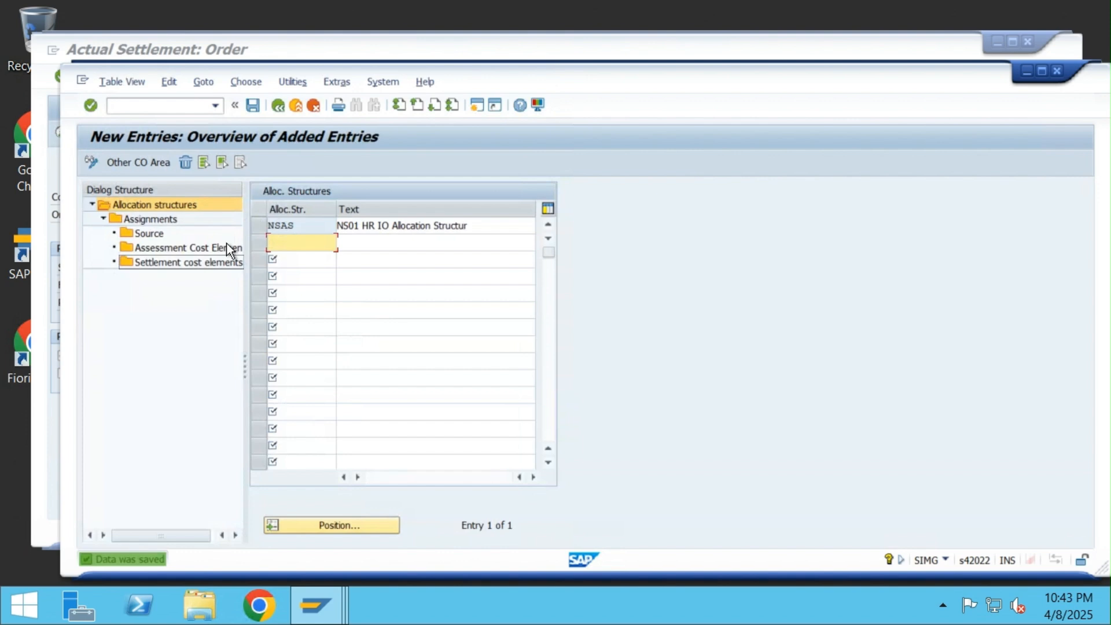
# Add assignment 10 with the text "Allocation of costs for HR IO" to allocation structure NSAS and save it.
pyautogui.click(256, 224)
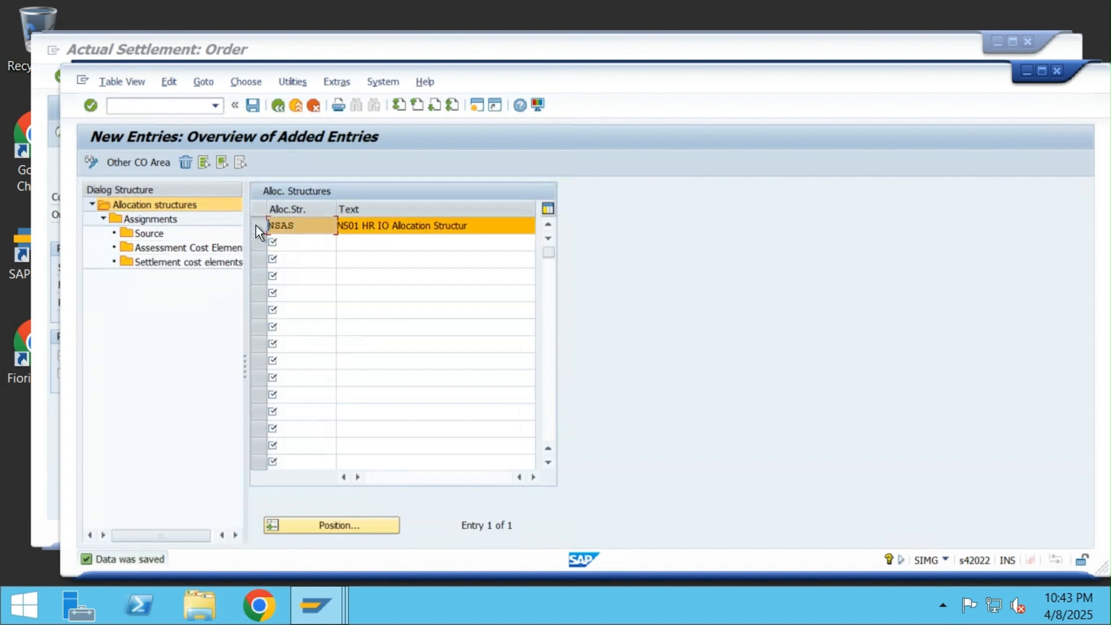
pyautogui.doubleClick(161, 231)
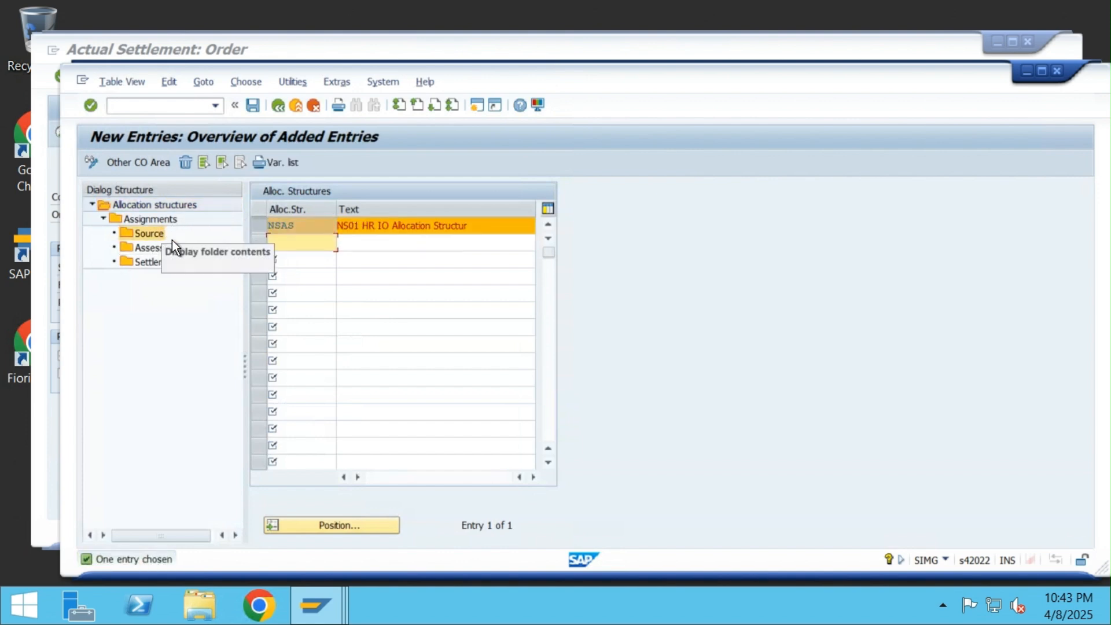
pyautogui.doubleClick(169, 221)
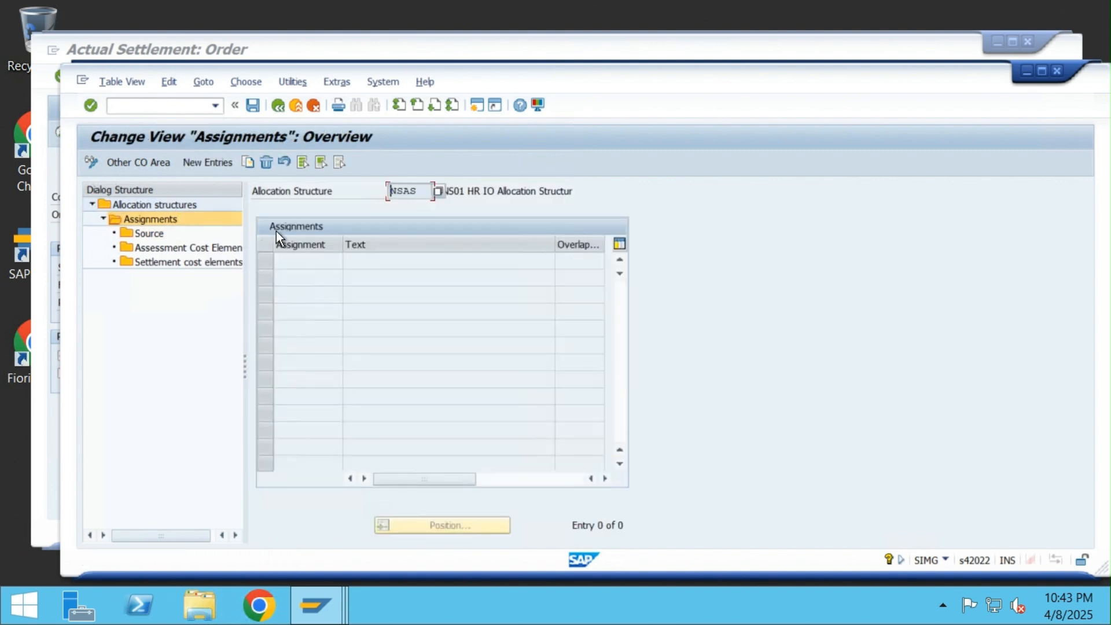
pyautogui.click(194, 162)
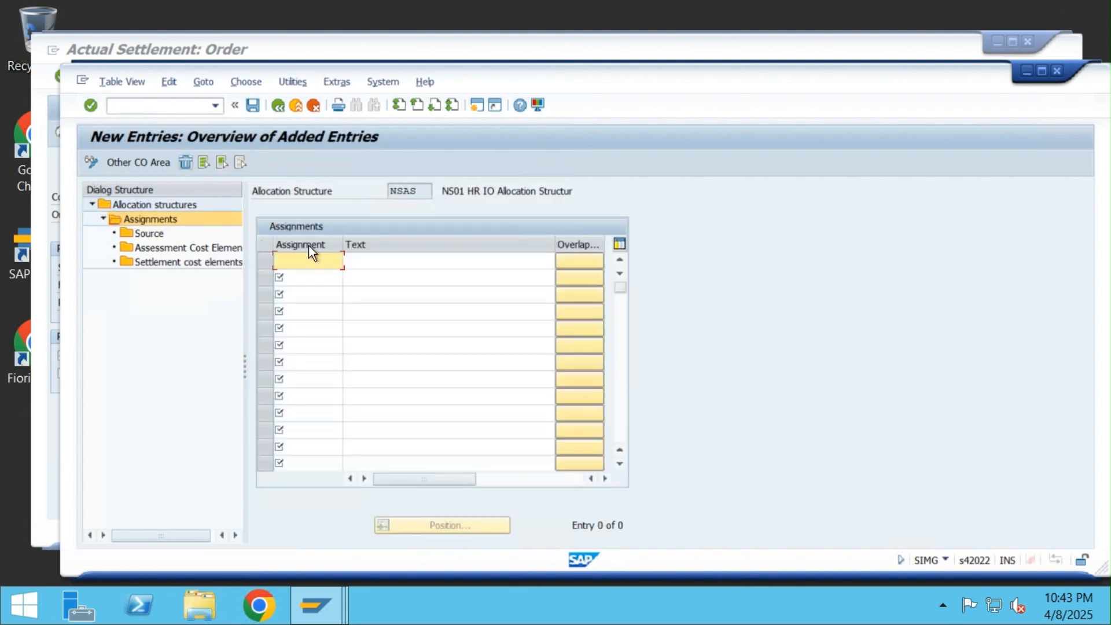
pyautogui.write('10')
pyautogui.click(387, 264)
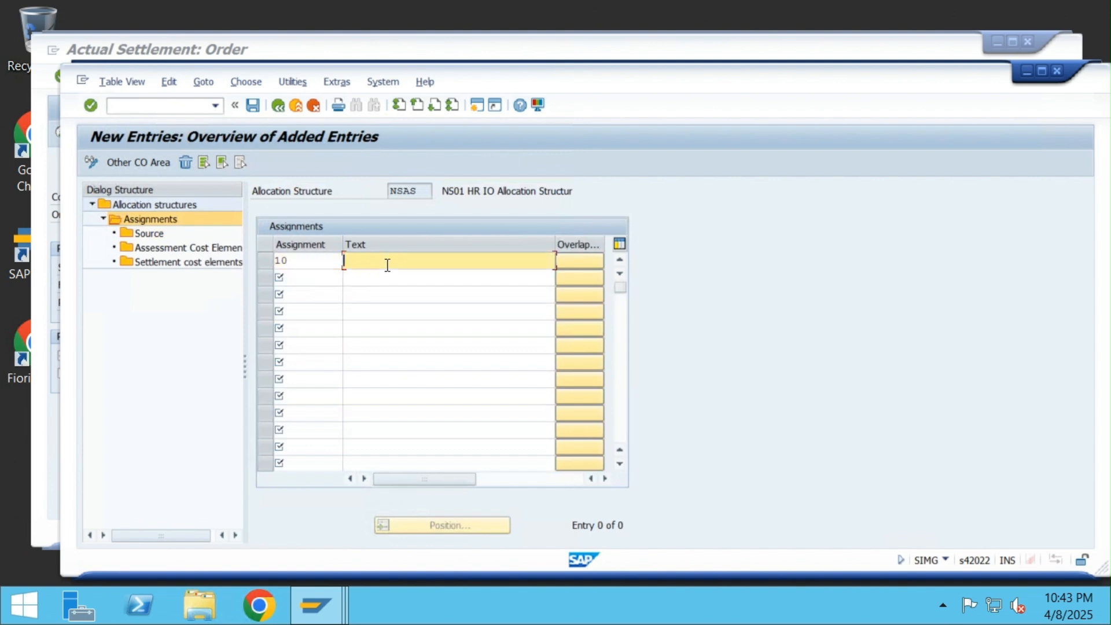
pyautogui.write('Allocation of costs for HR IP')
pyautogui.press('BackSpace')
pyautogui.write('O')
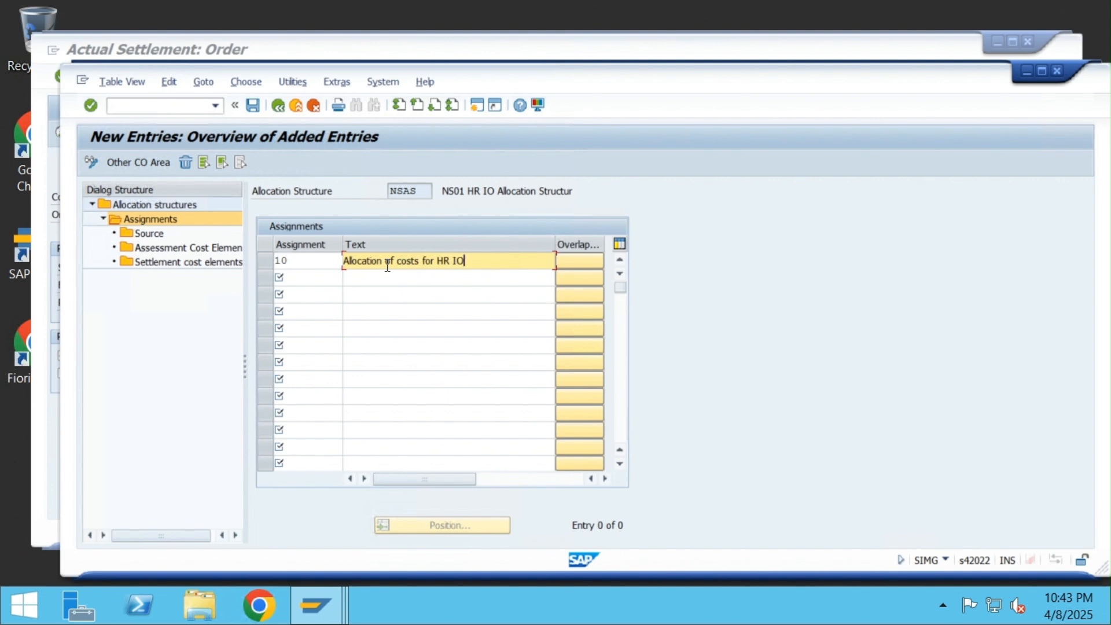
pyautogui.click(256, 106)
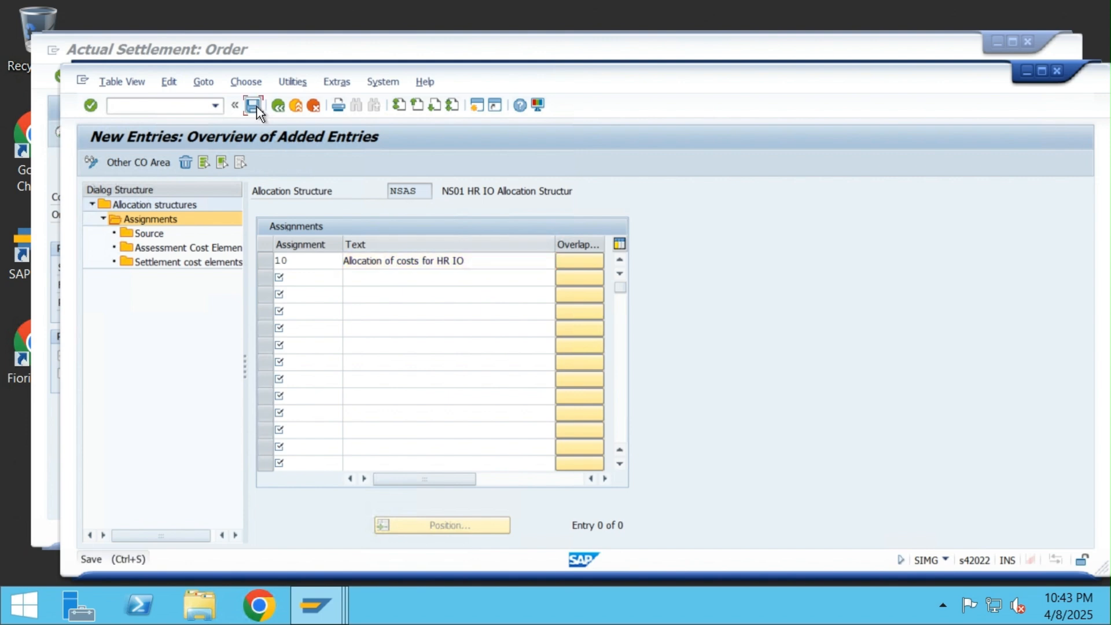
# Open the source details of assignment 10.
pyautogui.click(265, 261)
pyautogui.click(141, 233)
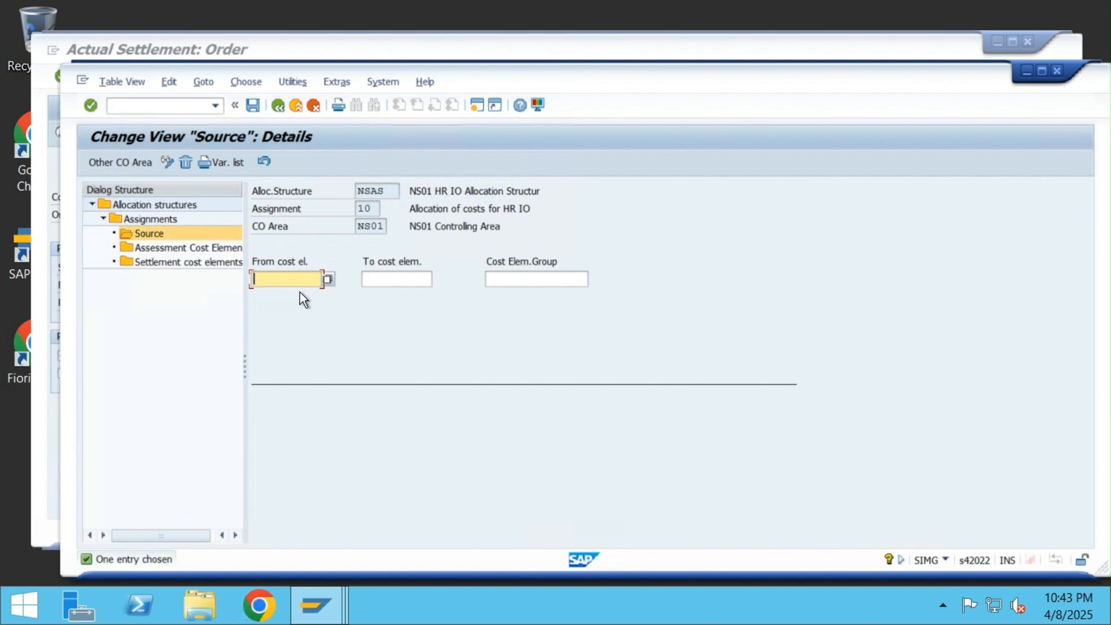
pyautogui.click(328, 279)
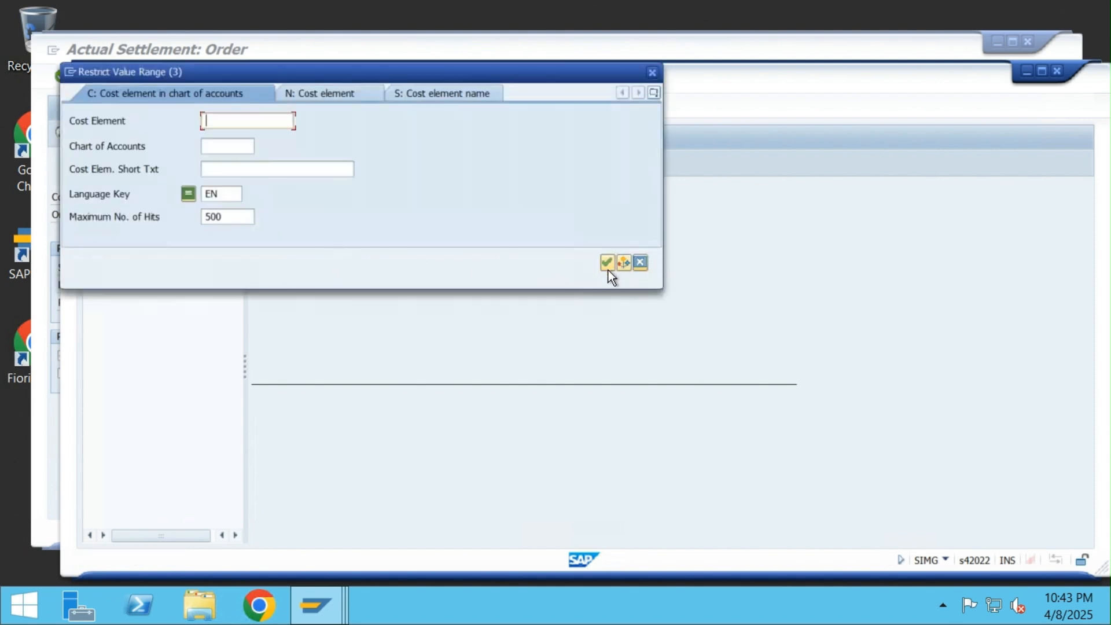
pyautogui.click(607, 263)
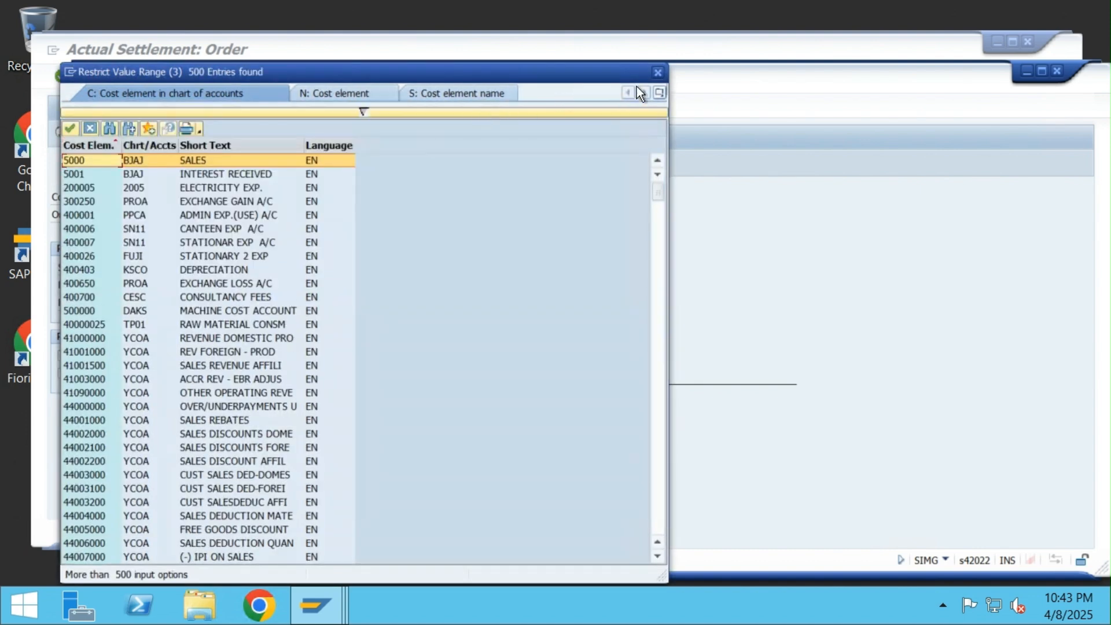
pyautogui.click(658, 73)
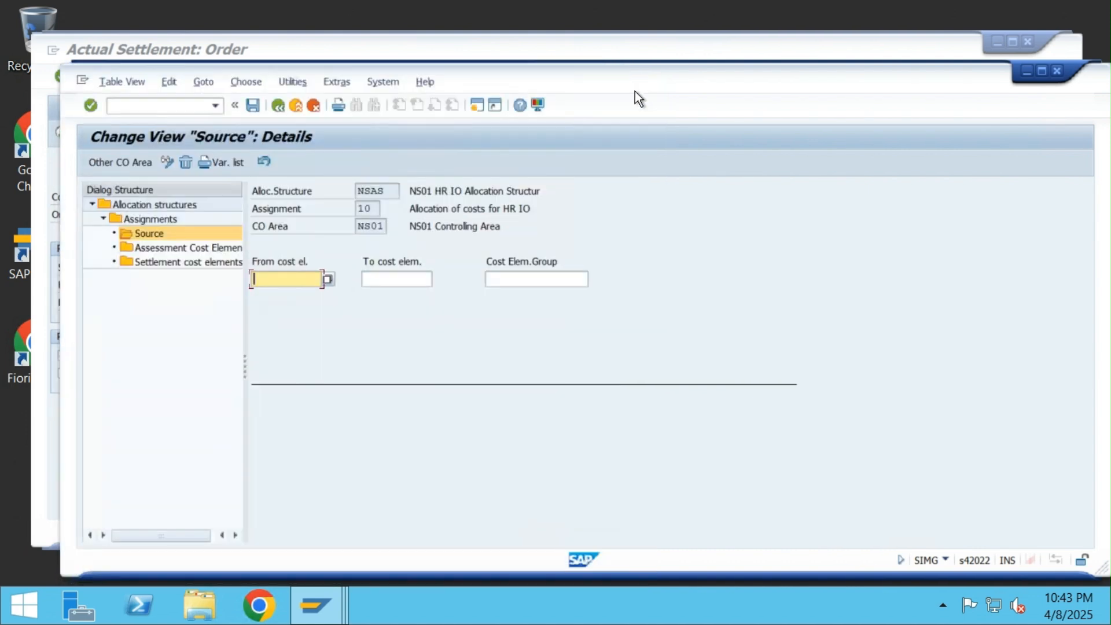
# Look up cost elements in chart of accounts NS01, enter 300030 as the source's From cost element, and save.
pyautogui.click(328, 280)
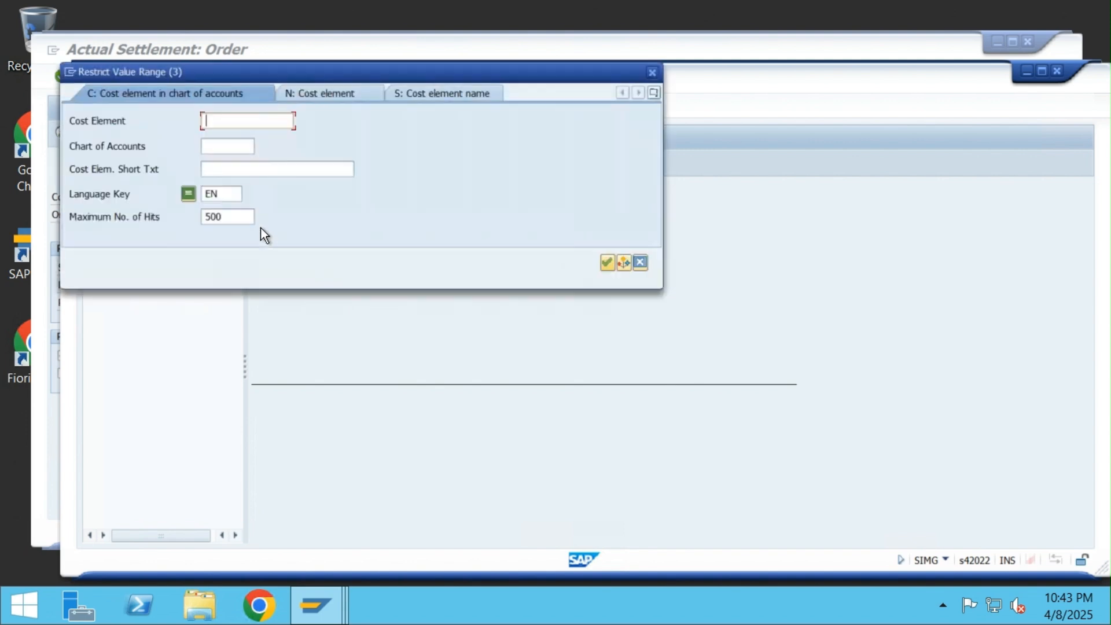
pyautogui.click(239, 145)
pyautogui.write('YCOA')
pyautogui.press('Return')
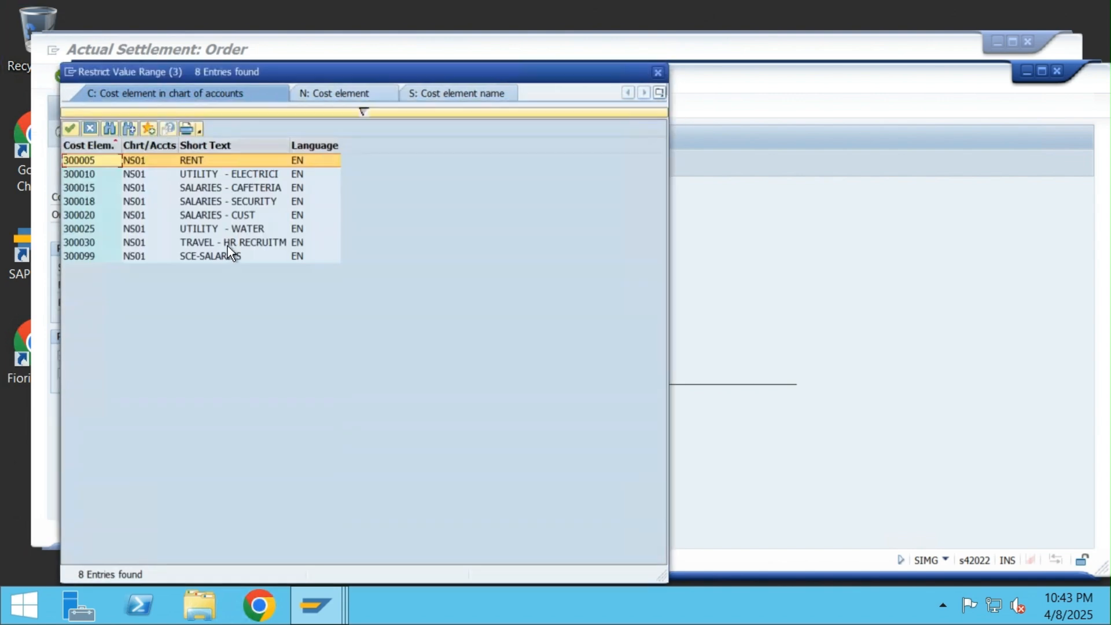
pyautogui.doubleClick(80, 243)
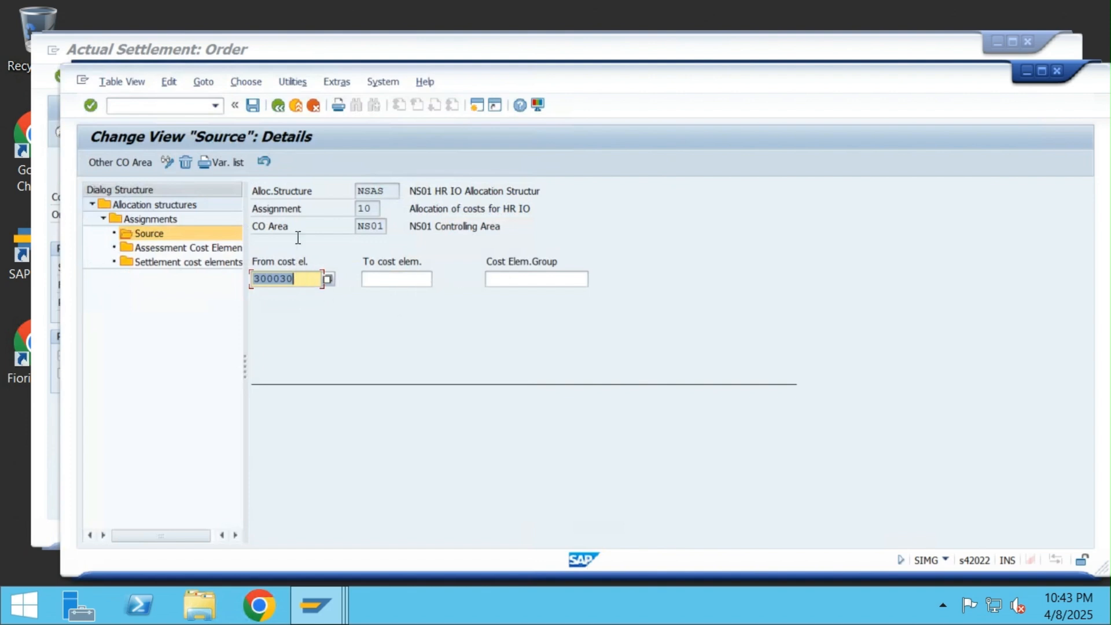
pyautogui.click(248, 111)
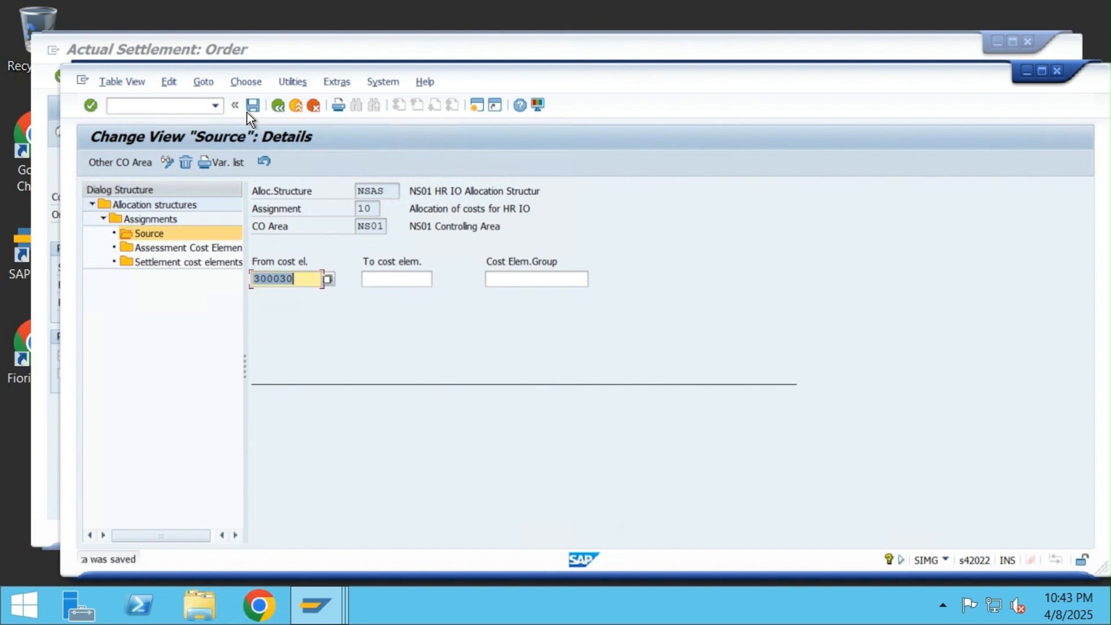
# Add receiver category CTR, settled by cost element, to the settlement cost elements of assignment 10, save it and leave the allocation structure.
pyautogui.doubleClick(203, 249)
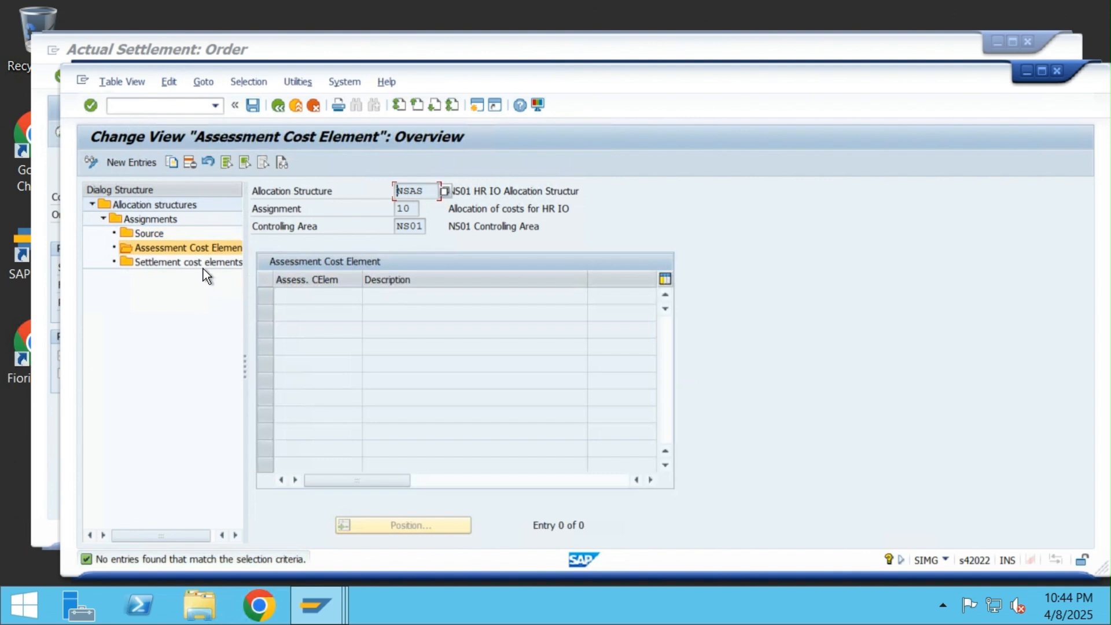
pyautogui.click(203, 262)
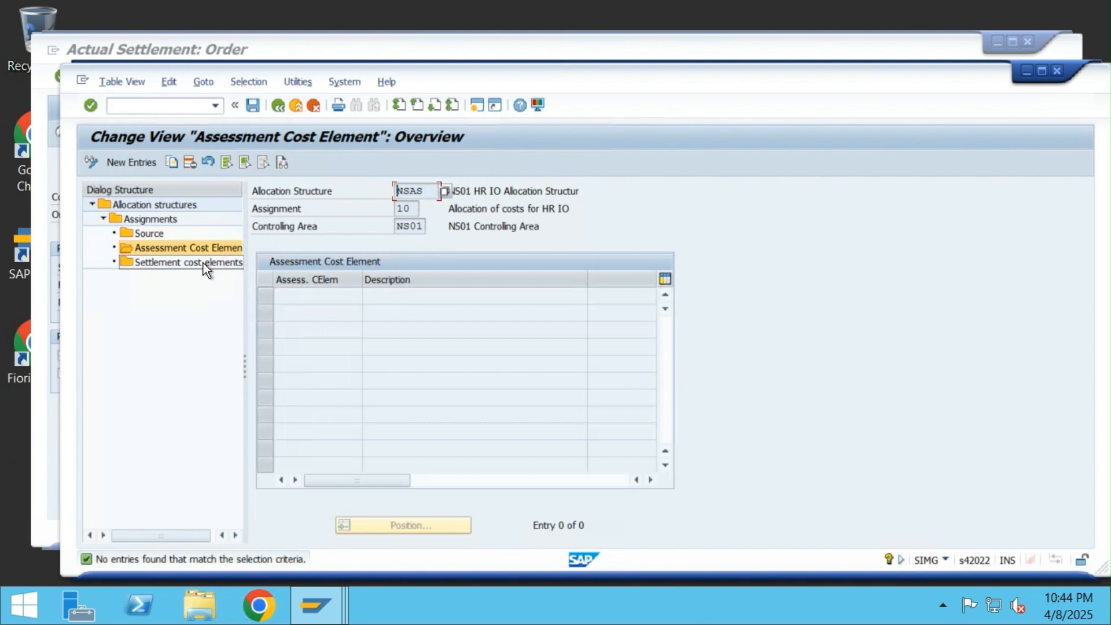
pyautogui.doubleClick(204, 263)
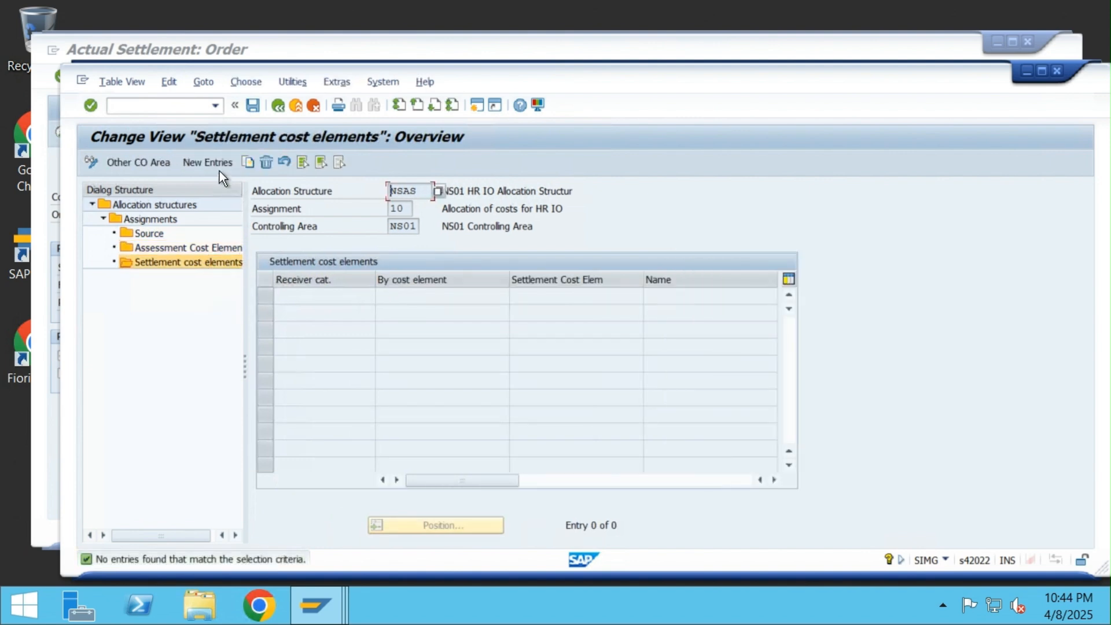
pyautogui.click(218, 162)
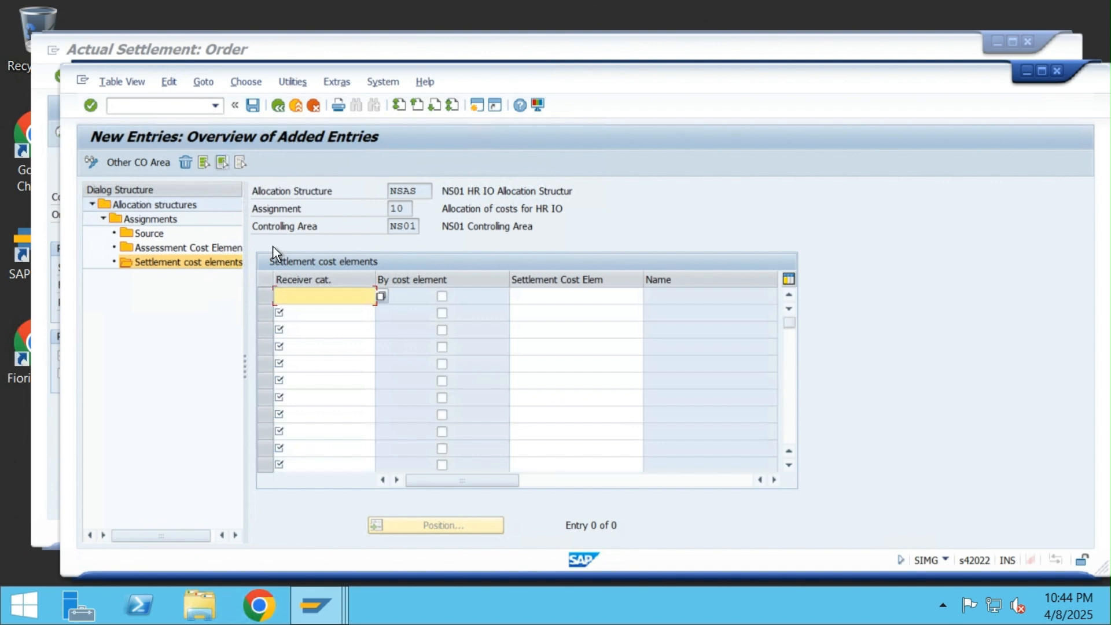
pyautogui.click(380, 295)
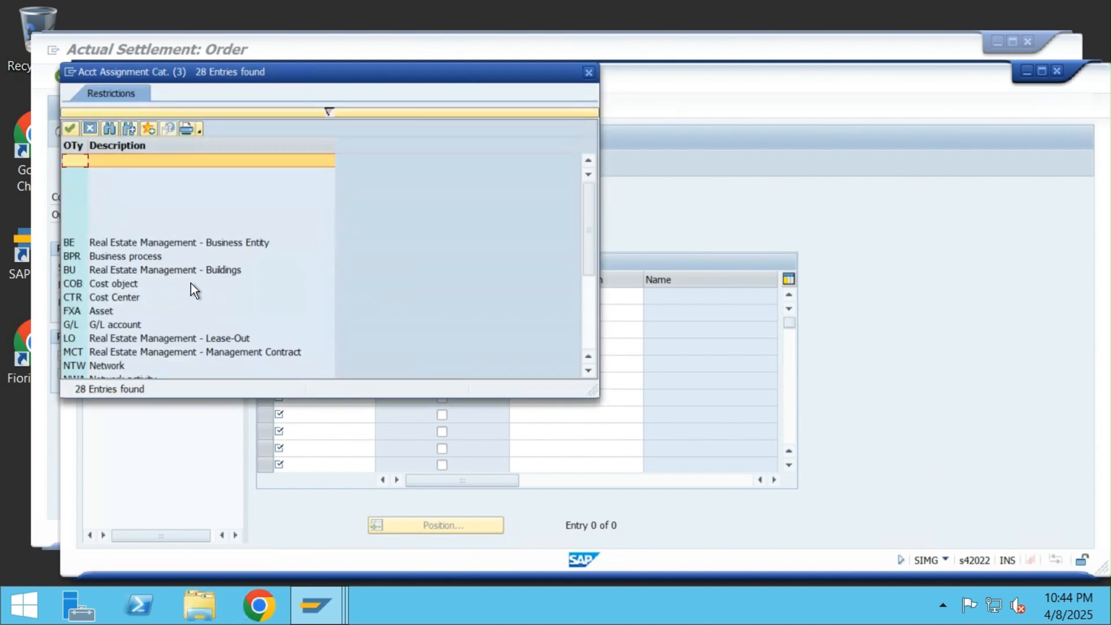
pyautogui.doubleClick(99, 297)
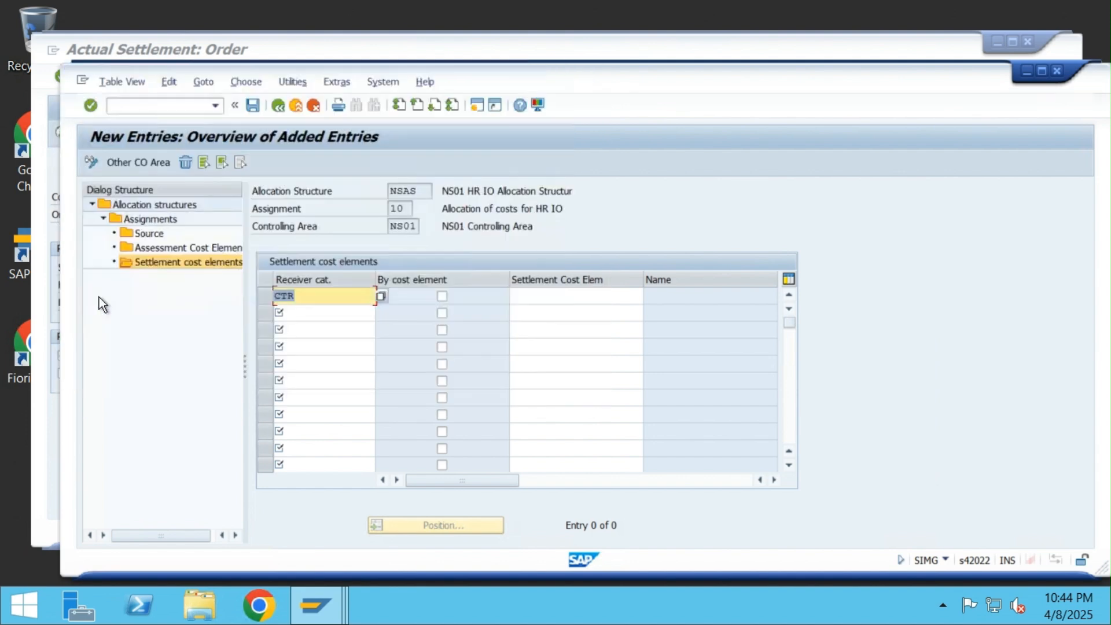
pyautogui.click(443, 297)
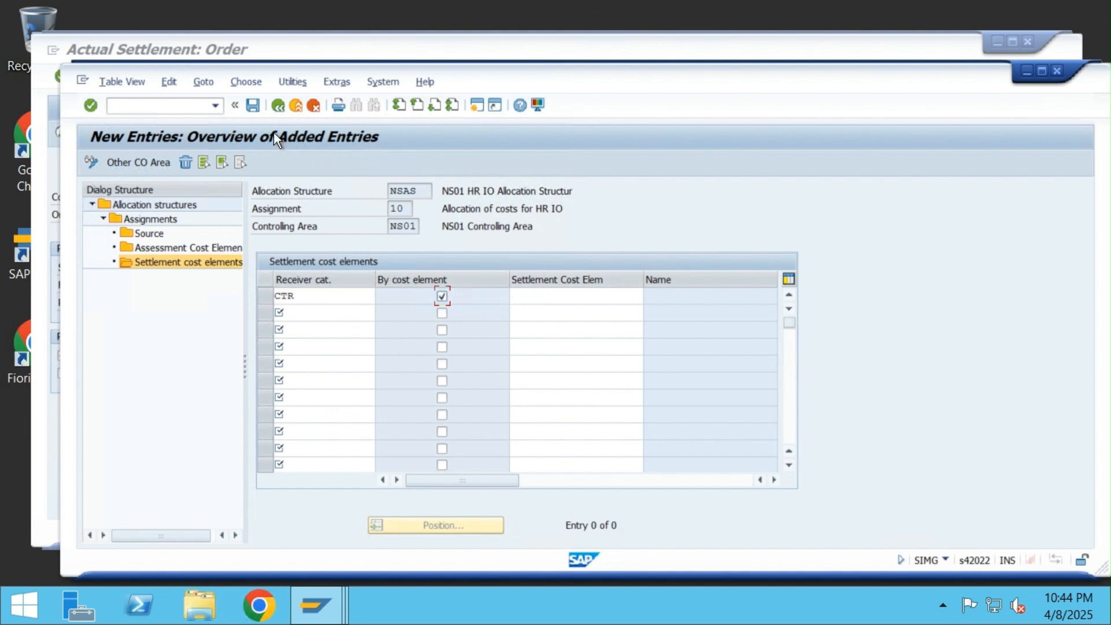
pyautogui.click(252, 103)
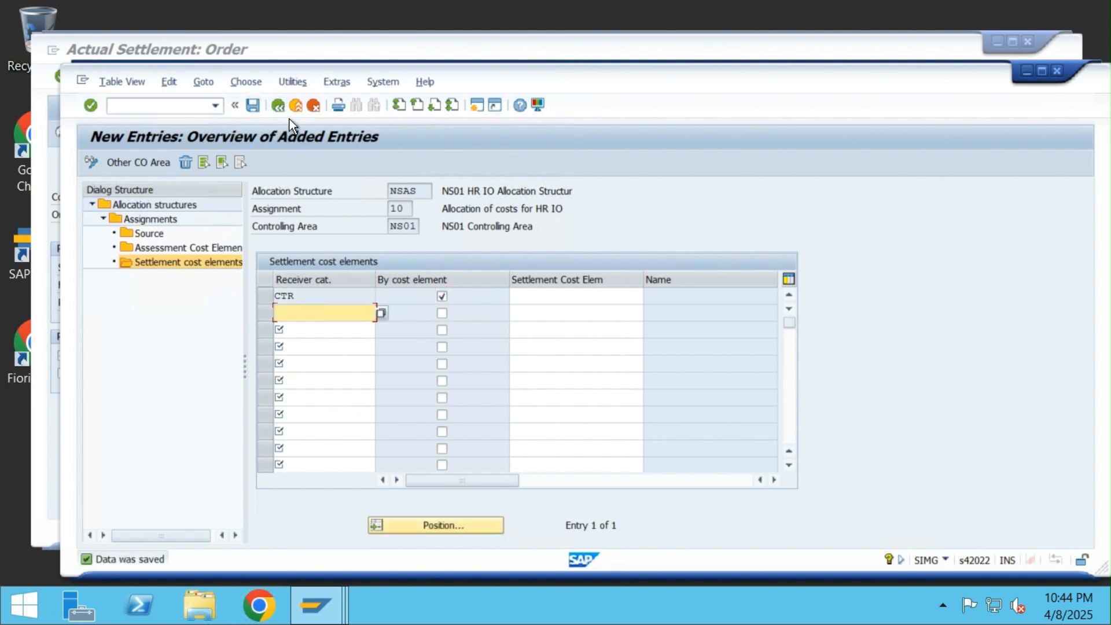
pyautogui.click(295, 106)
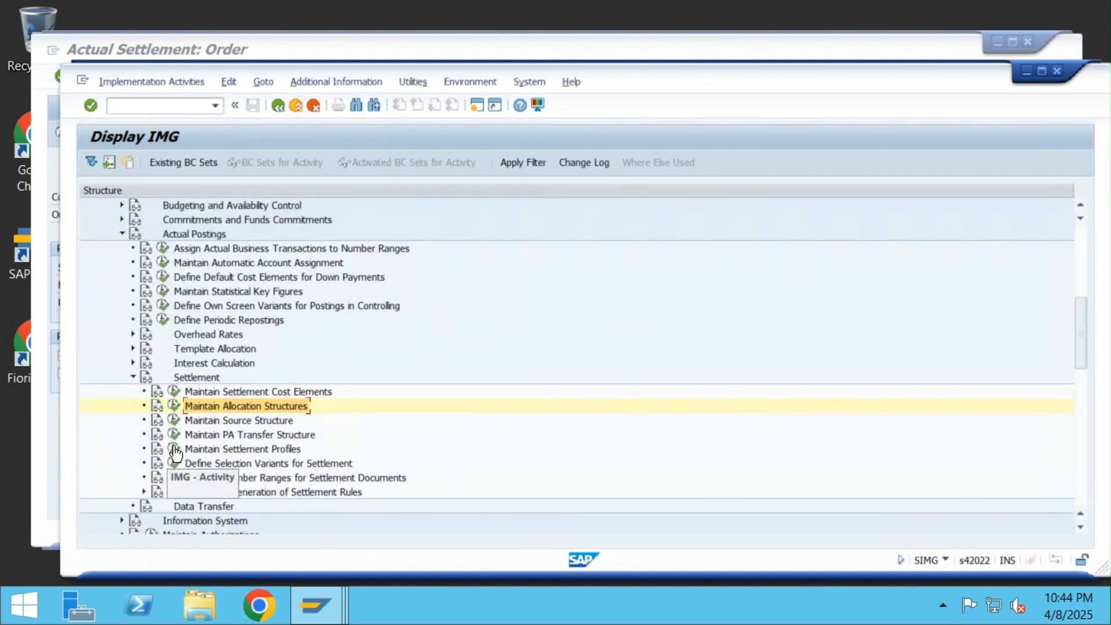
# Enter NSAS as the default allocation structure of settlement profile NS1SP, save it to the customizing request and return to the IMG.
pyautogui.click(174, 449)
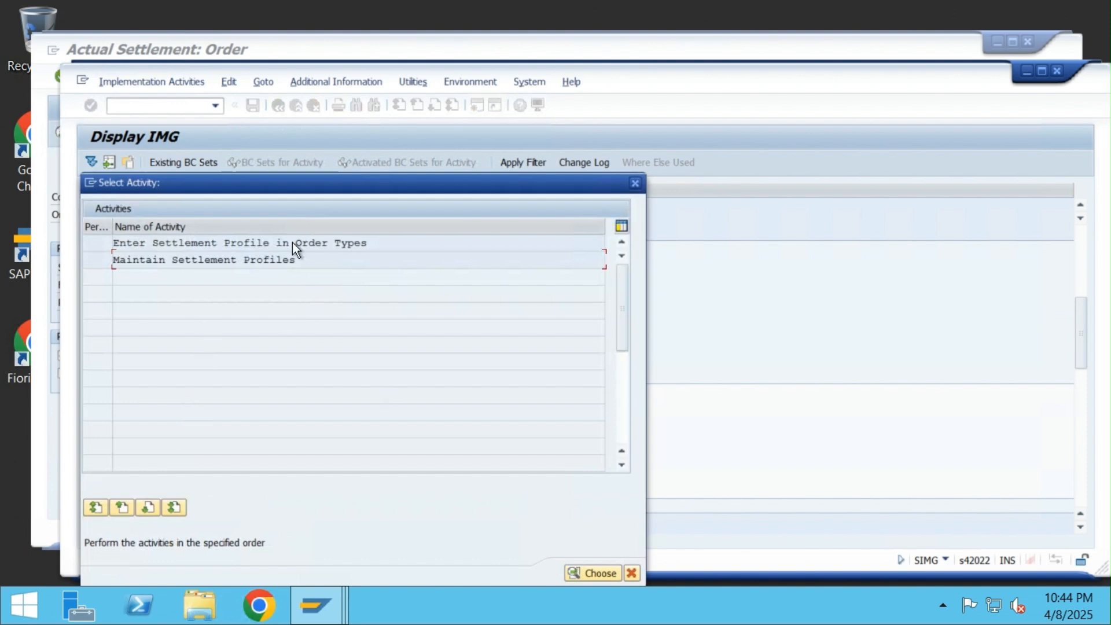
pyautogui.doubleClick(271, 260)
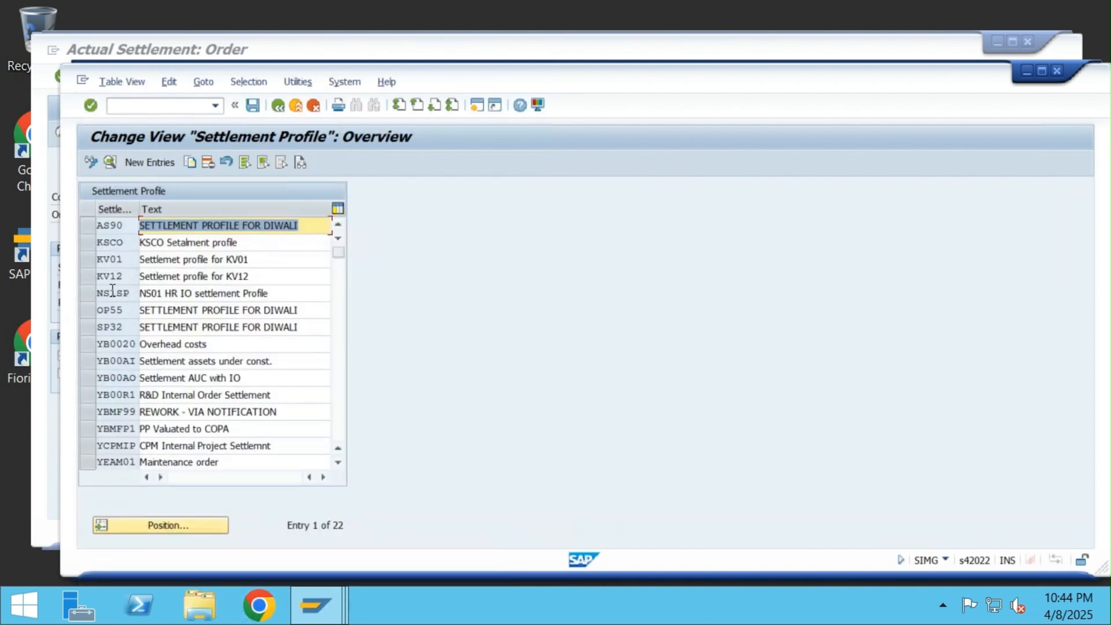
pyautogui.click(88, 293)
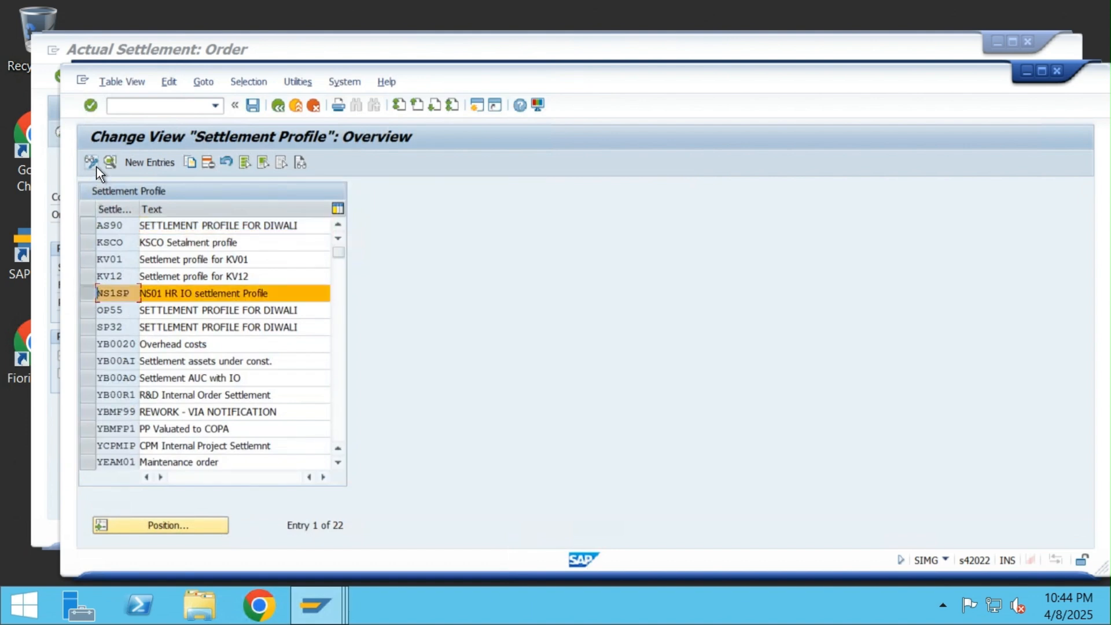
pyautogui.click(111, 162)
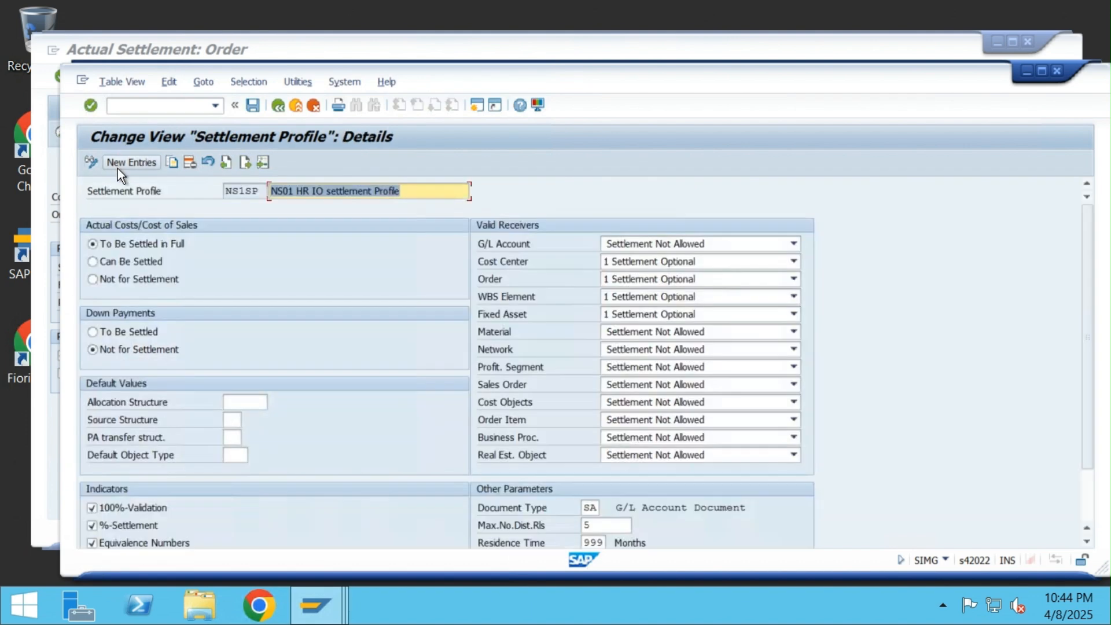
pyautogui.click(250, 403)
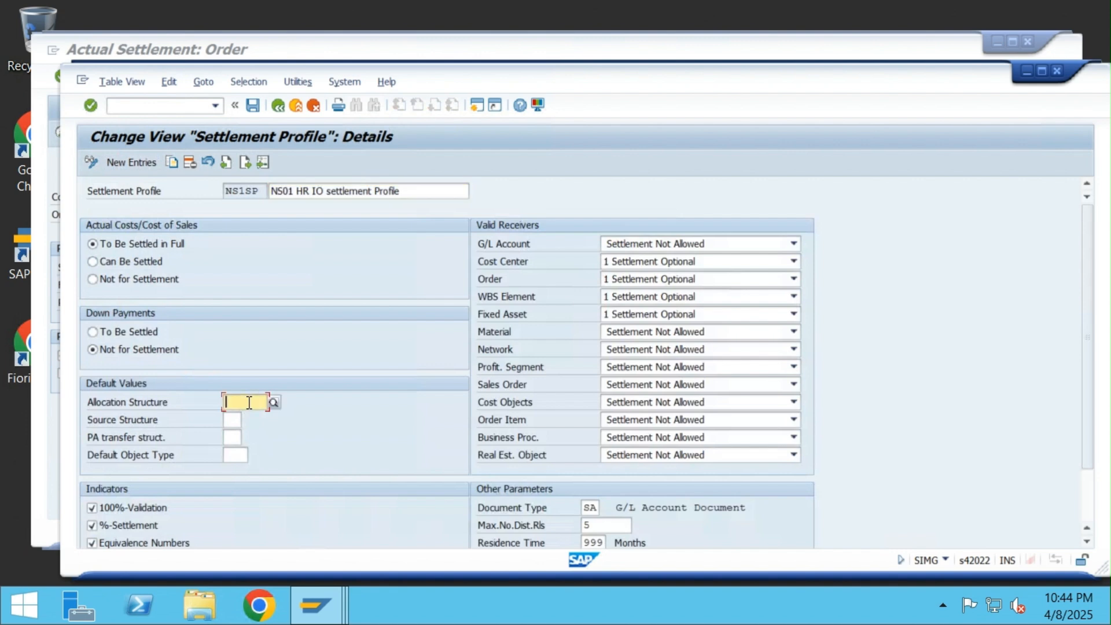
pyautogui.write('NSAS')
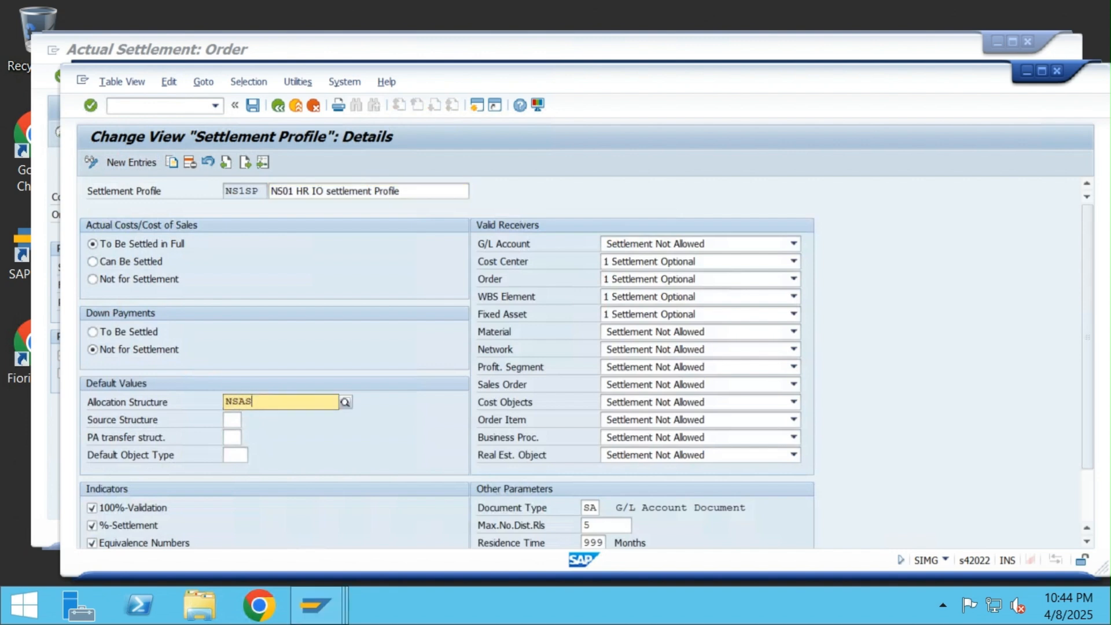
pyautogui.click(255, 106)
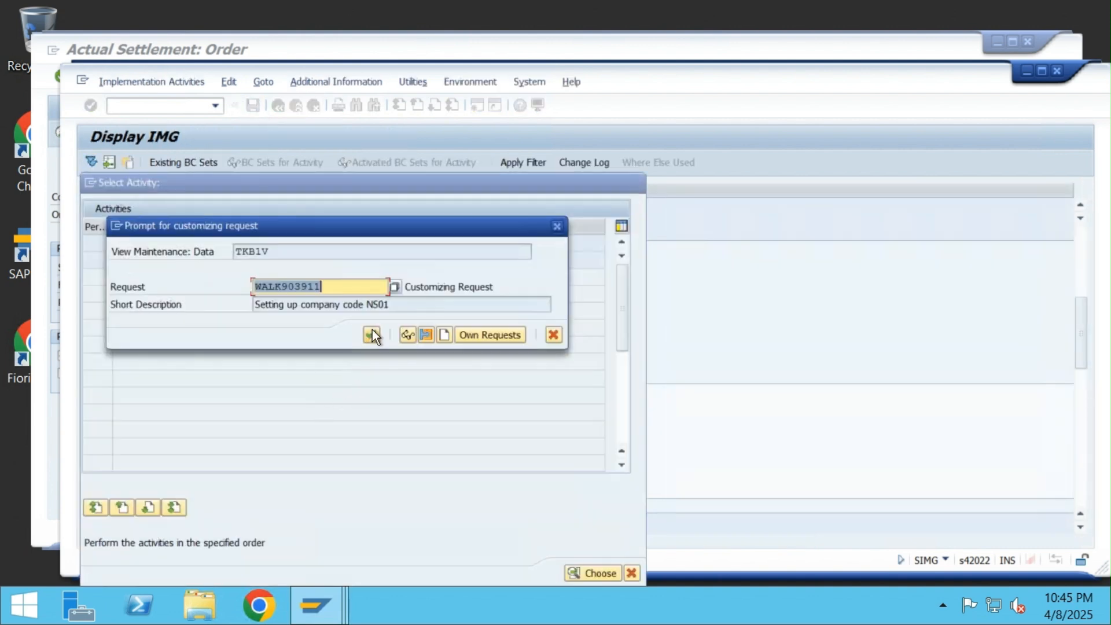
pyautogui.click(372, 334)
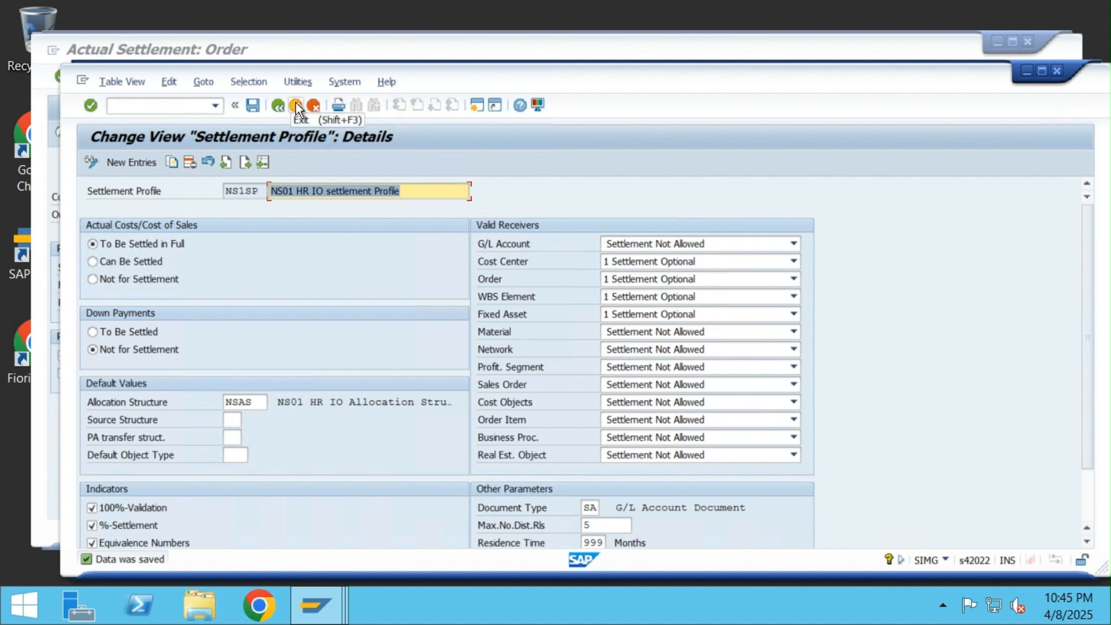
pyautogui.click(296, 105)
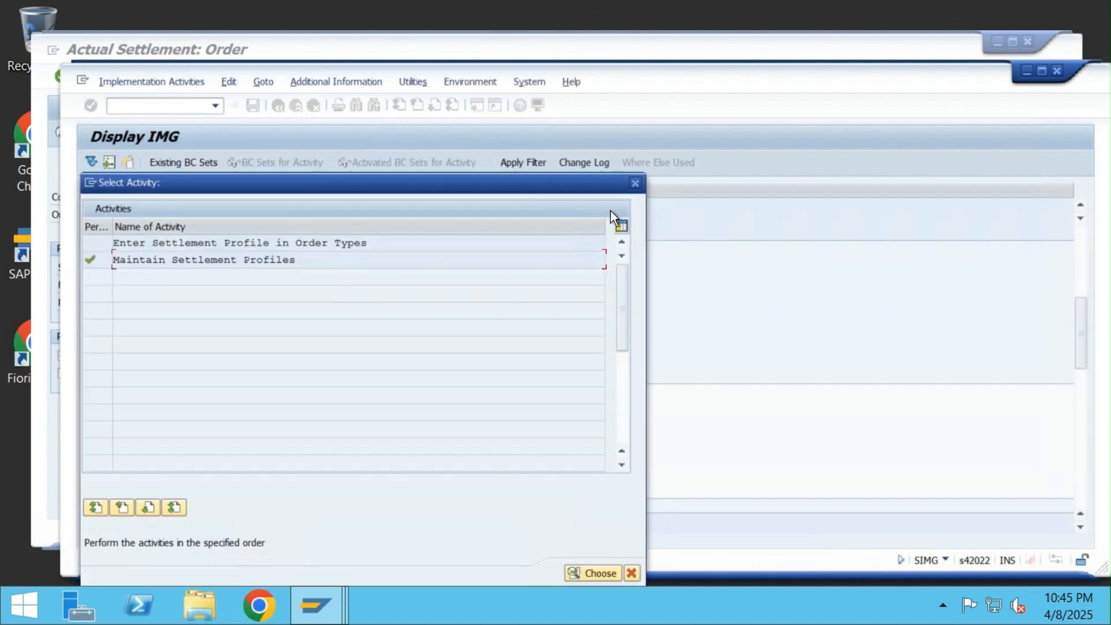
pyautogui.click(638, 188)
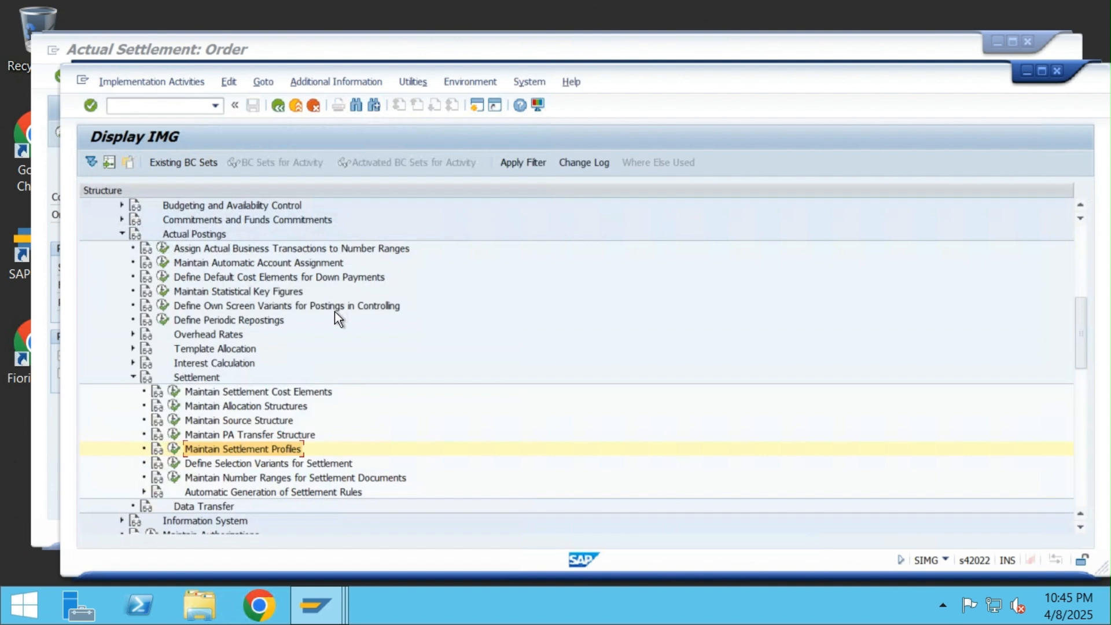
# Open the details of order type NSHR from the order type definitions under Order Master Data.
pyautogui.scroll(1, 335, 312)
pyautogui.scroll(1, 319, 326)
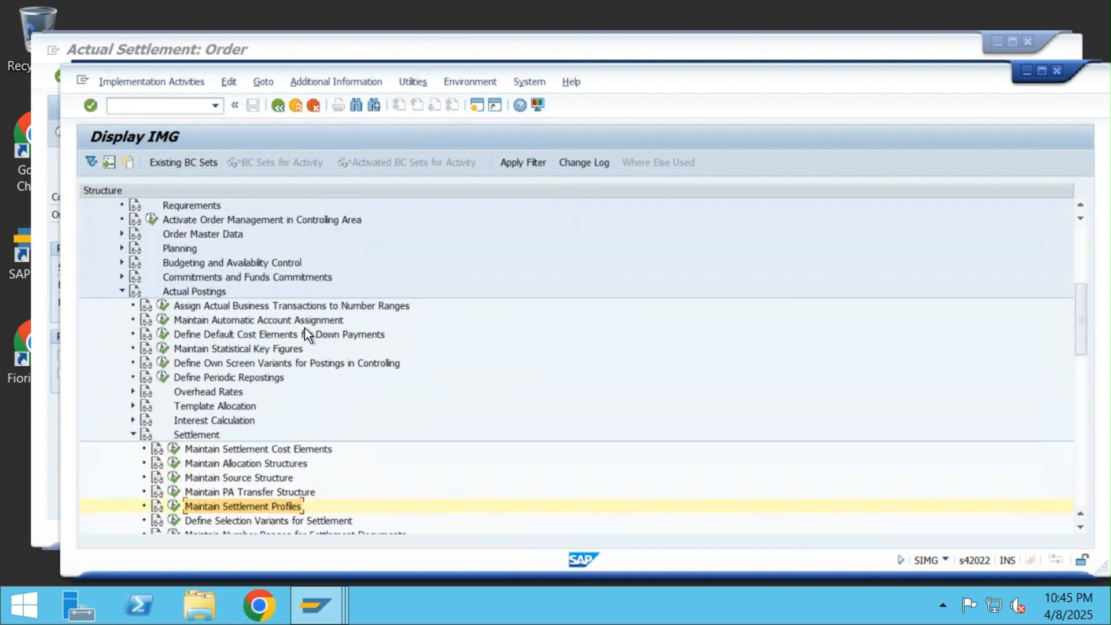
pyautogui.click(122, 235)
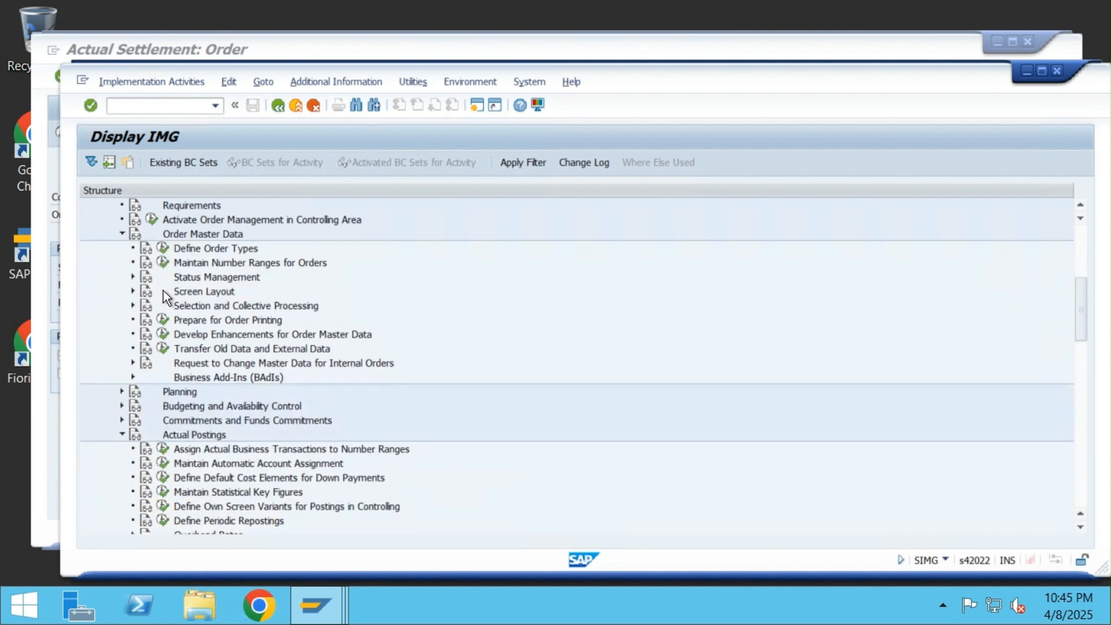
pyautogui.click(163, 247)
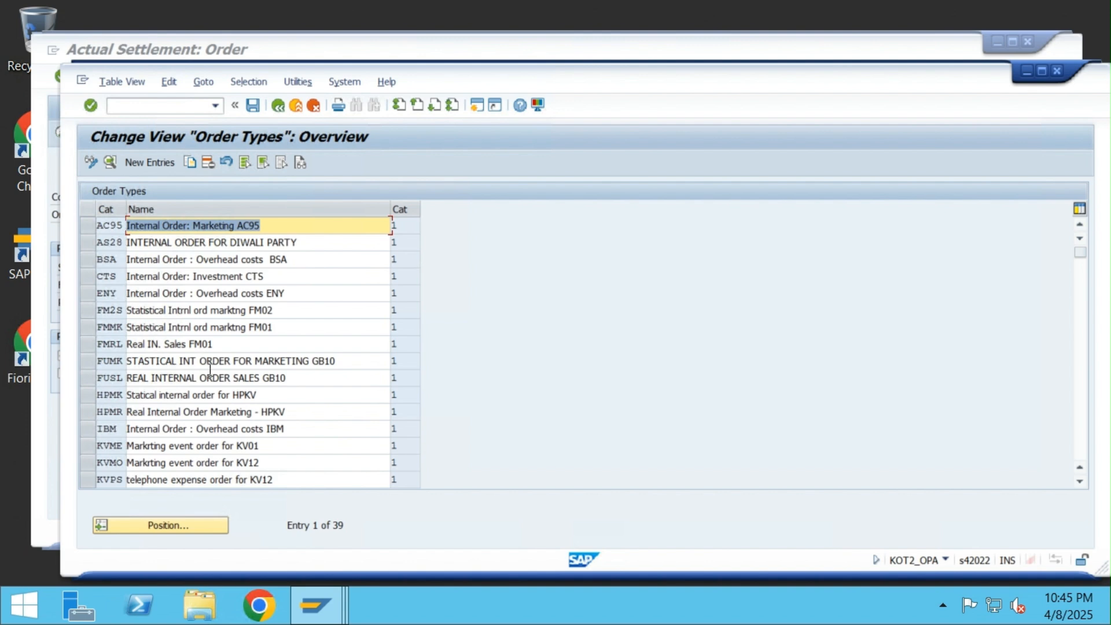
pyautogui.scroll(-3, 210, 369)
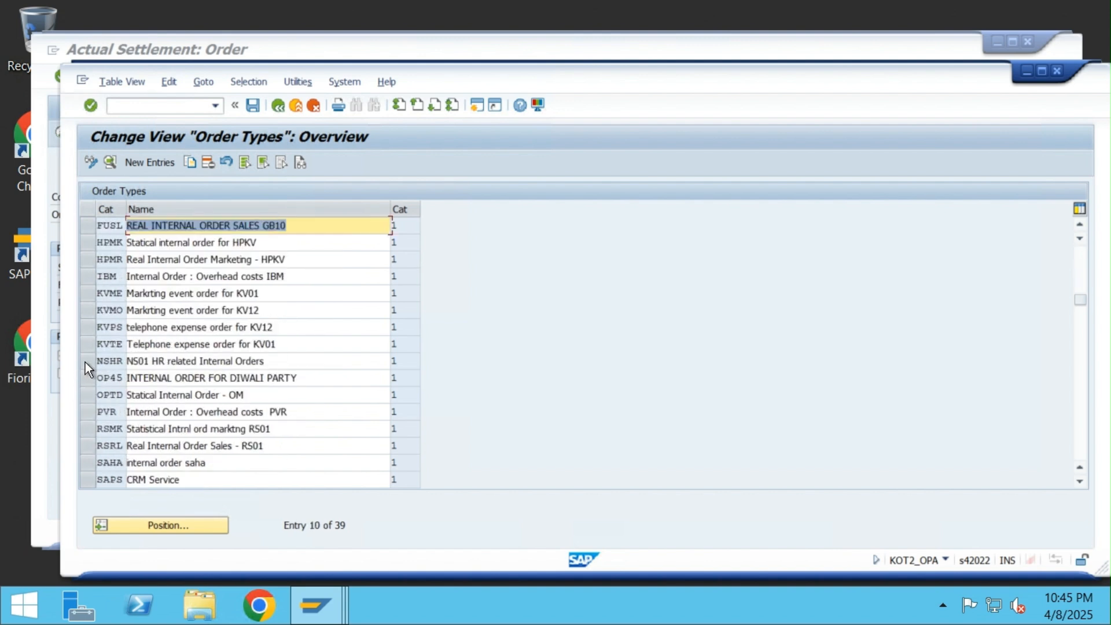
pyautogui.click(87, 361)
pyautogui.click(109, 165)
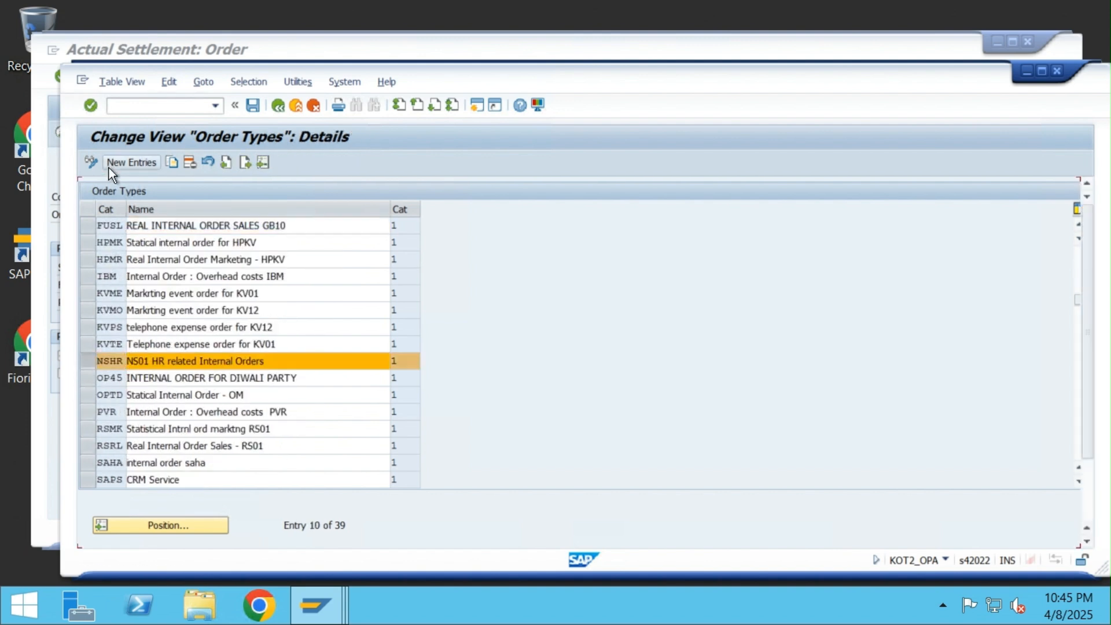
# Assign settlement profile NS1SP to order type NSHR, save it to the customizing request and return to the IMG.
pyautogui.click(249, 297)
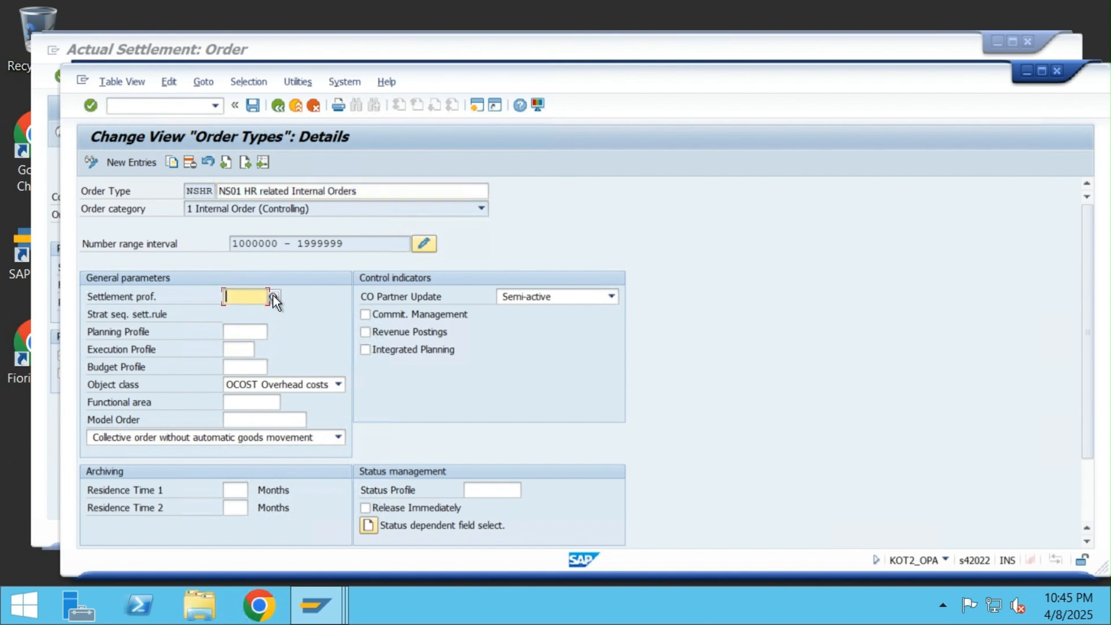
pyautogui.write('NSSO')
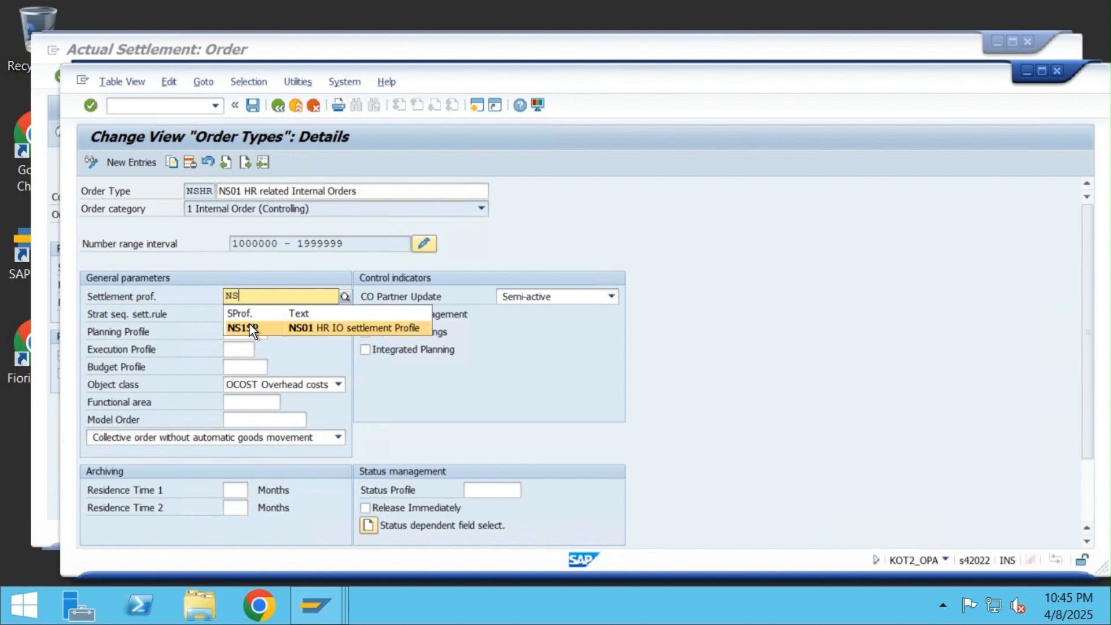
pyautogui.click(249, 327)
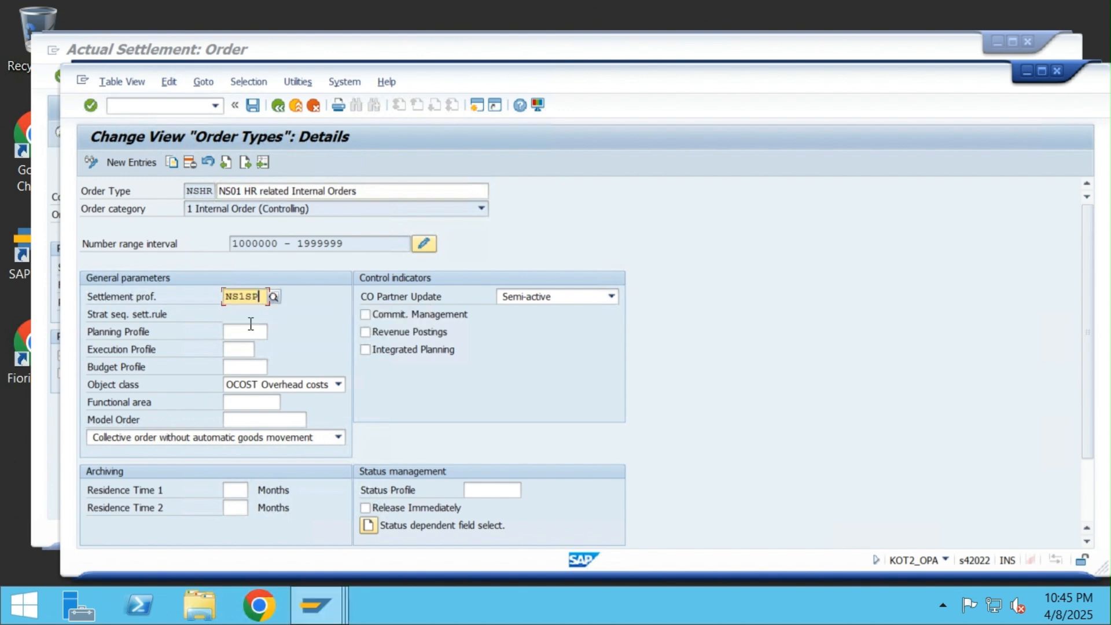
pyautogui.click(249, 104)
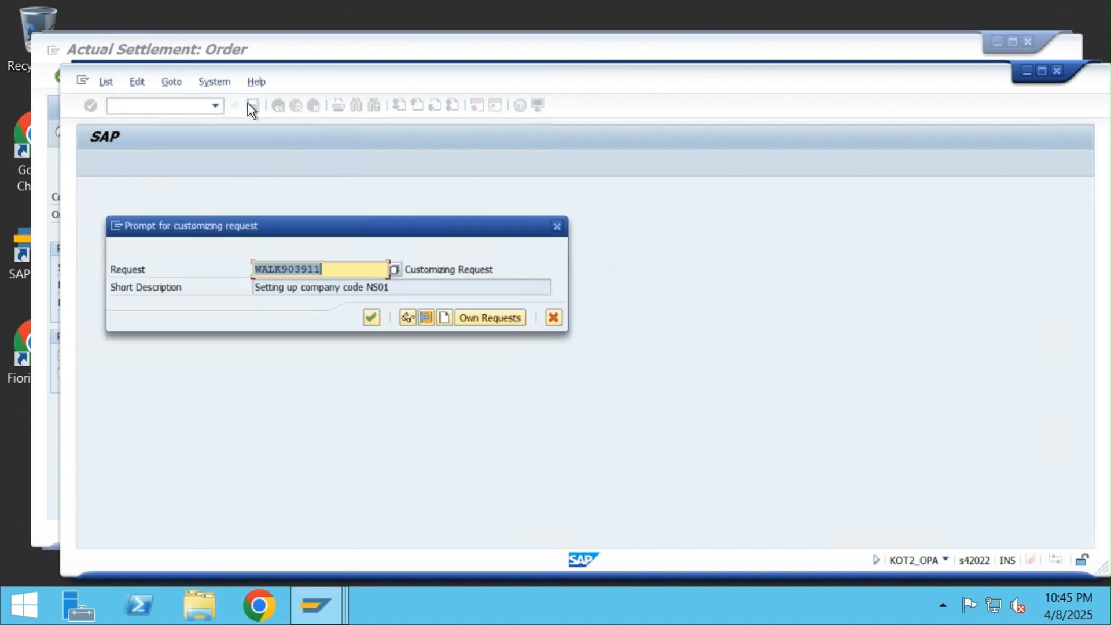
pyautogui.click(371, 318)
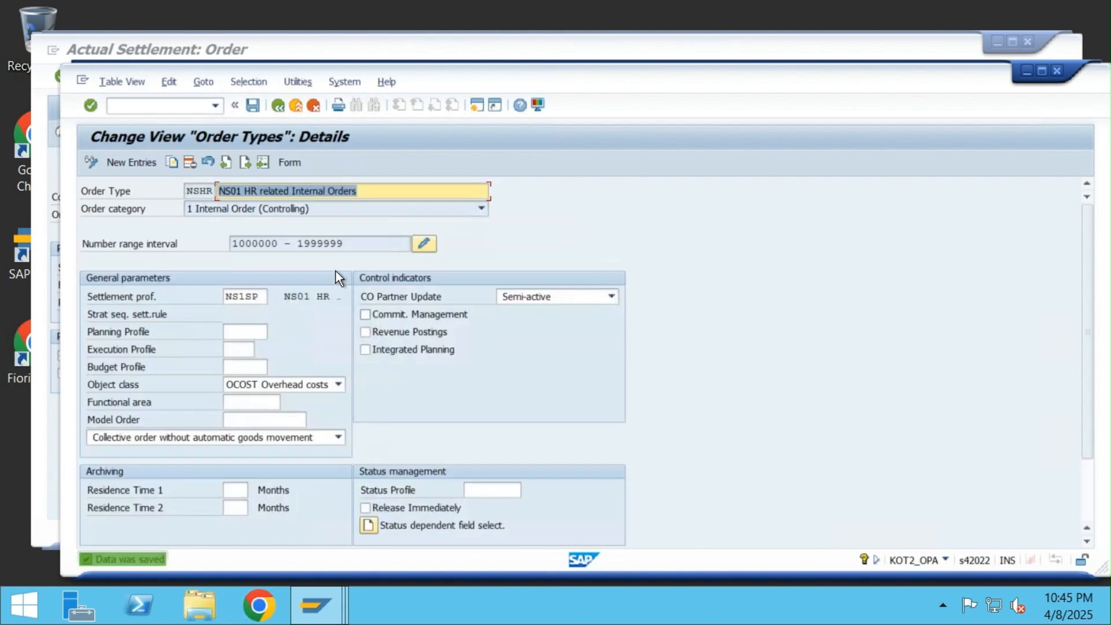
pyautogui.click(301, 107)
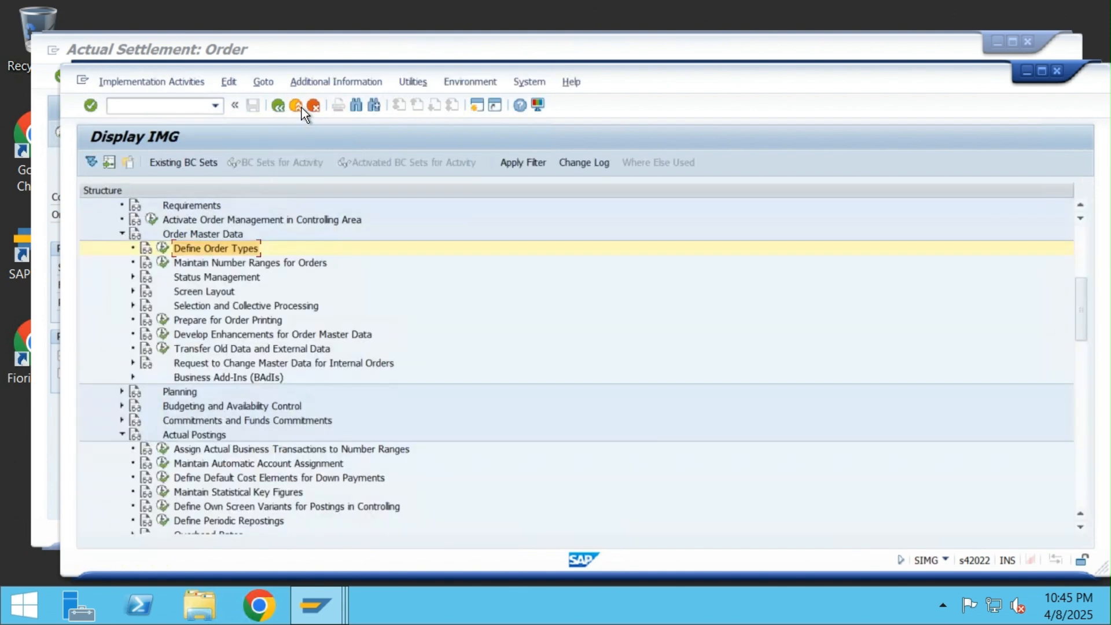